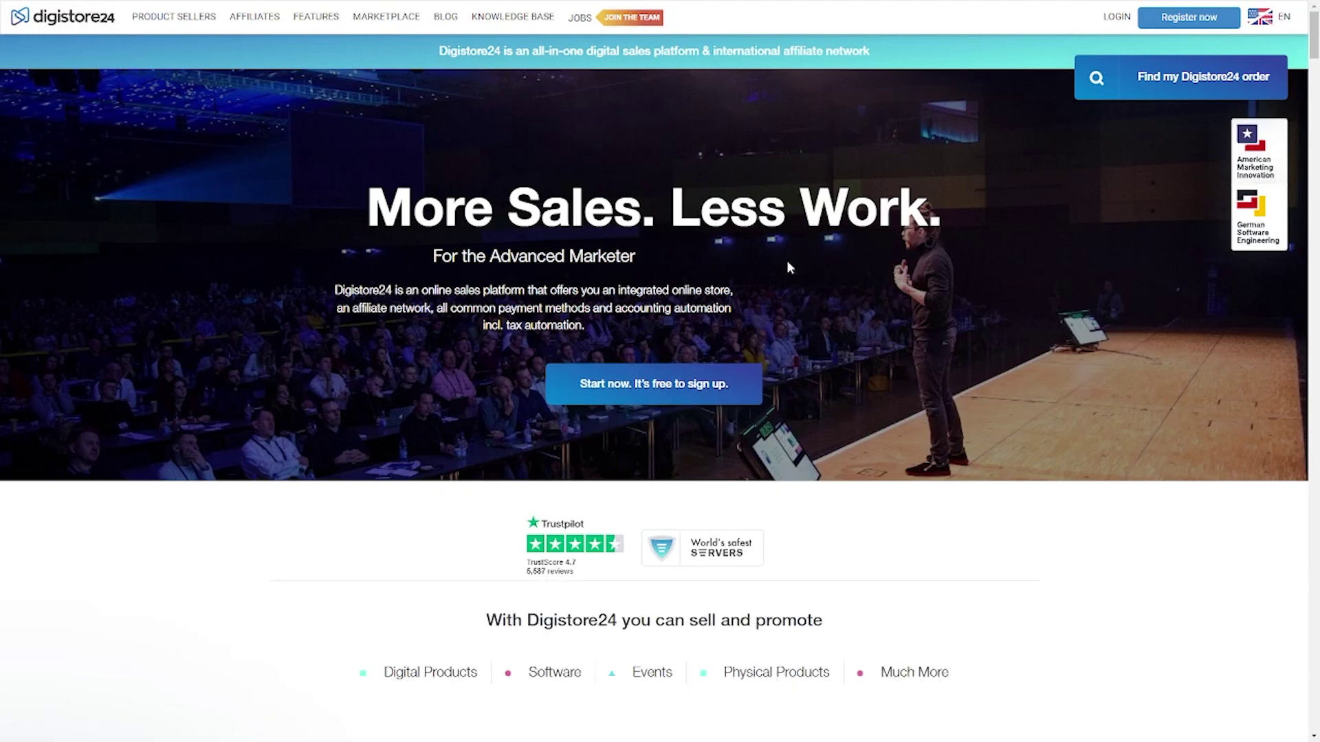
# Open Digistore24's free registration page from the homepage's 'Start now' sign-up button
pyautogui.click(741, 411)
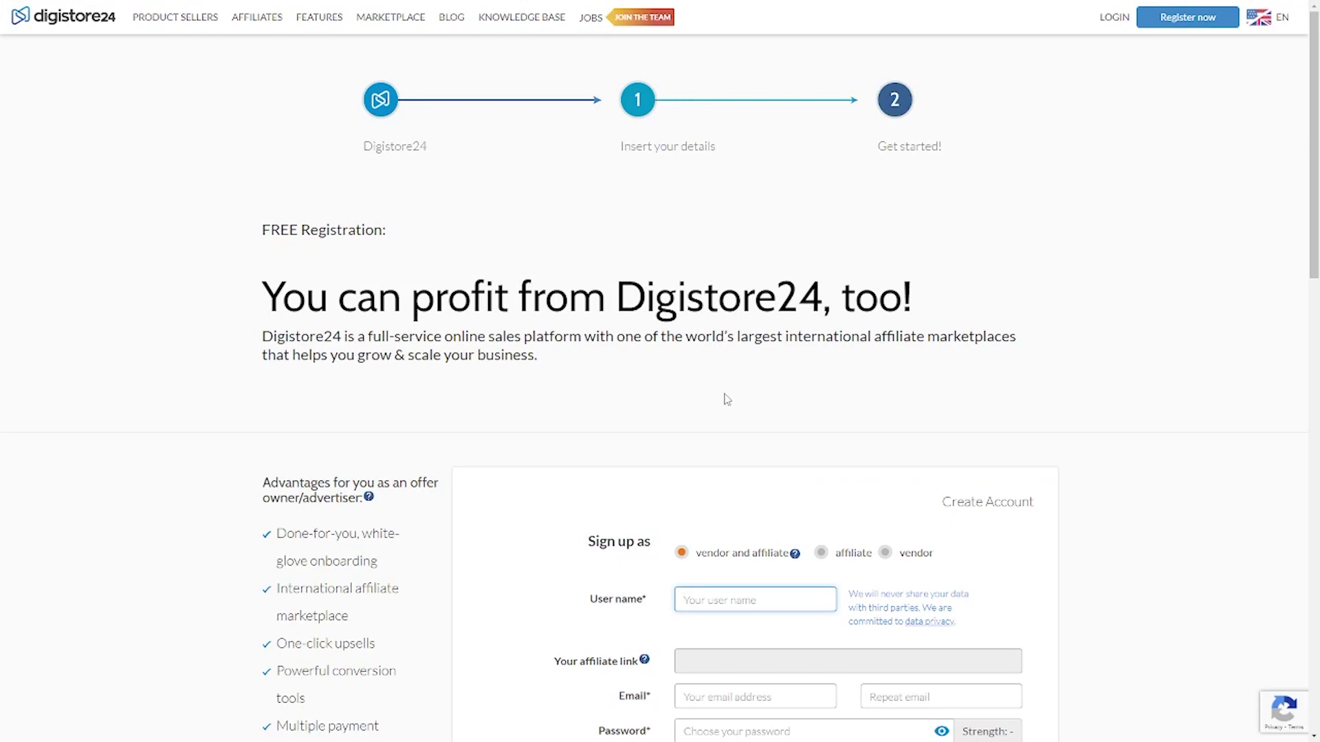
# Scroll through the Digistore24 Create Account form and on to the digital products marketplace
pyautogui.scroll(-5, 726, 398)
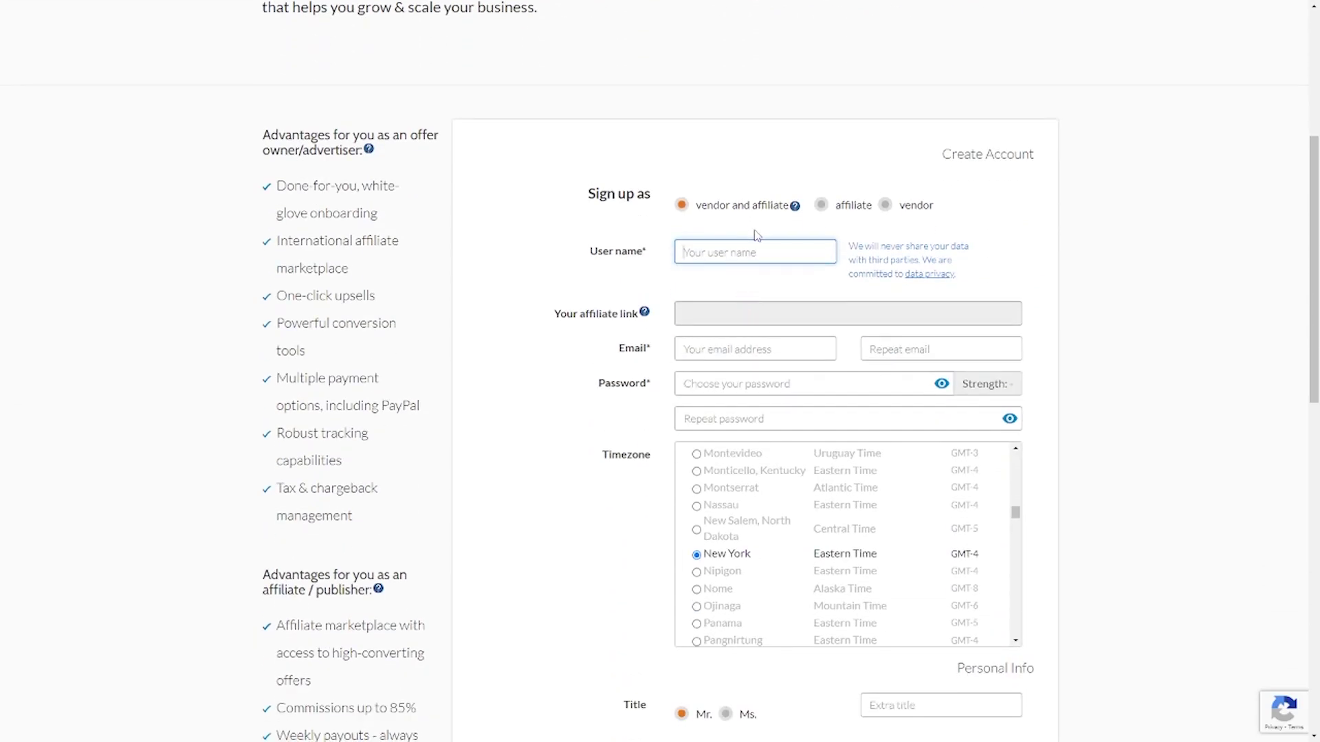
pyautogui.scroll(-2, 763, 247)
pyautogui.scroll(2, 776, 238)
pyautogui.scroll(-6, 855, 607)
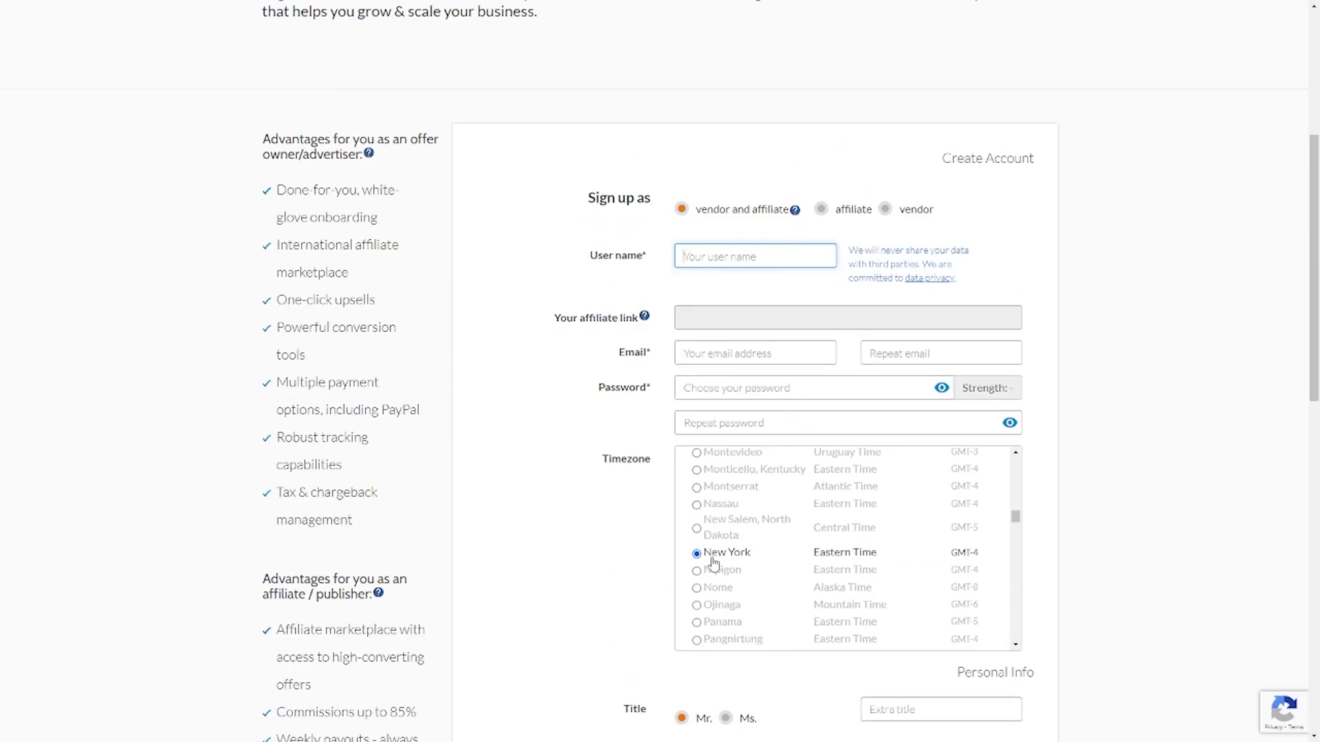
pyautogui.scroll(-5, 593, 563)
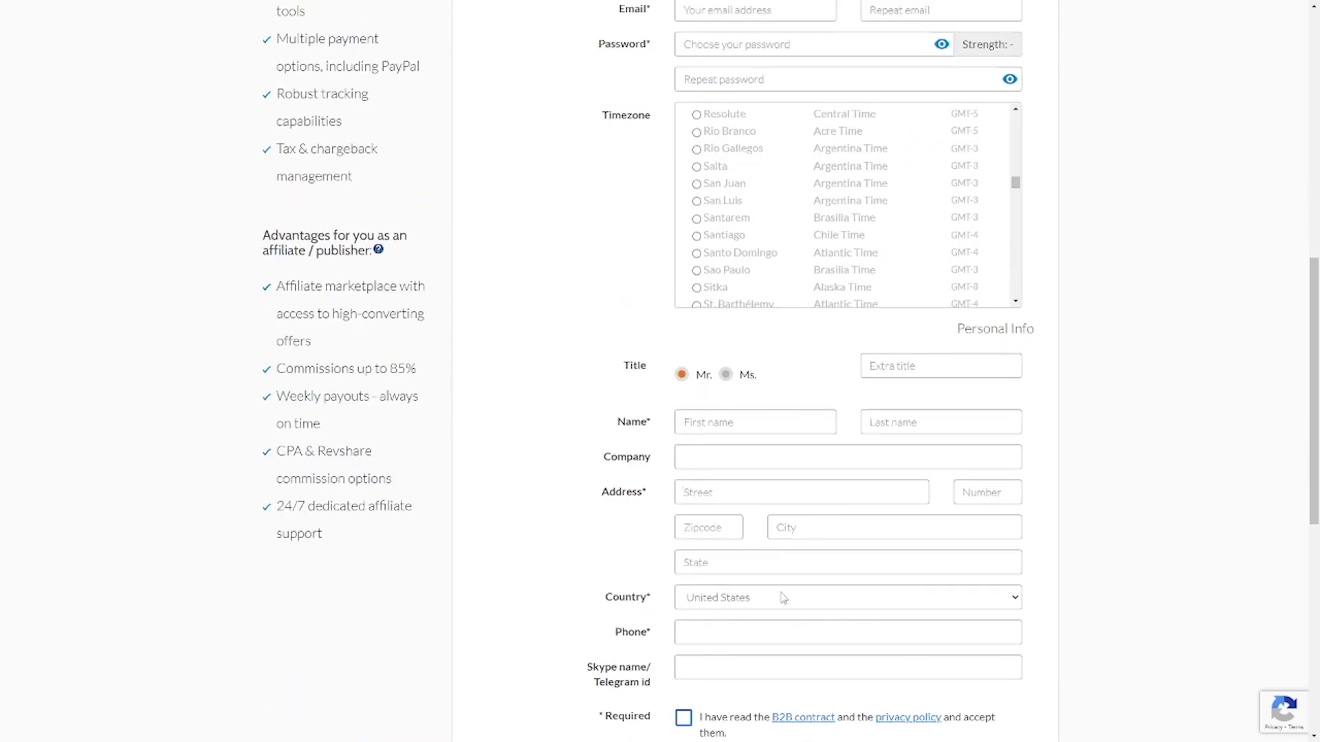
pyautogui.scroll(-2, 782, 598)
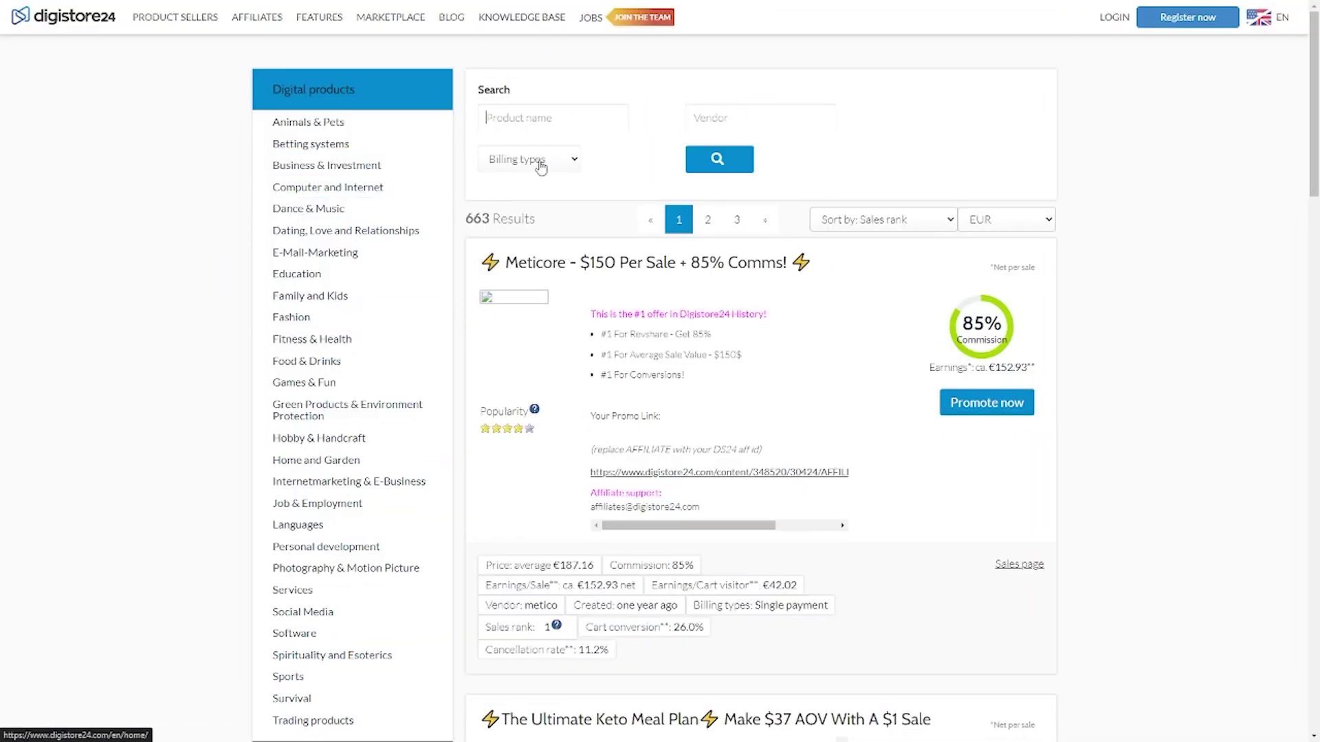
# Filter the marketplace to Green Products & Environment Protection and open the Solar Switch sales page
pyautogui.scroll(-2, 344, 364)
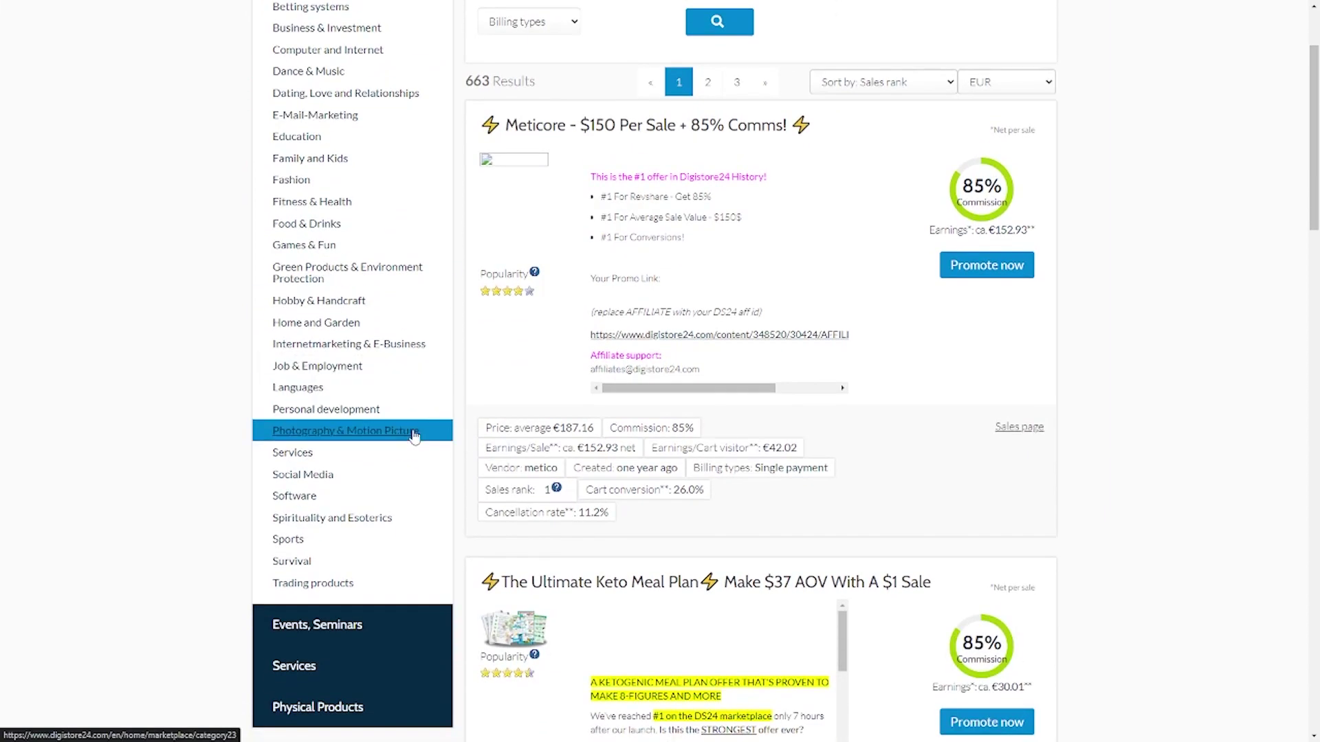
pyautogui.scroll(2, 313, 352)
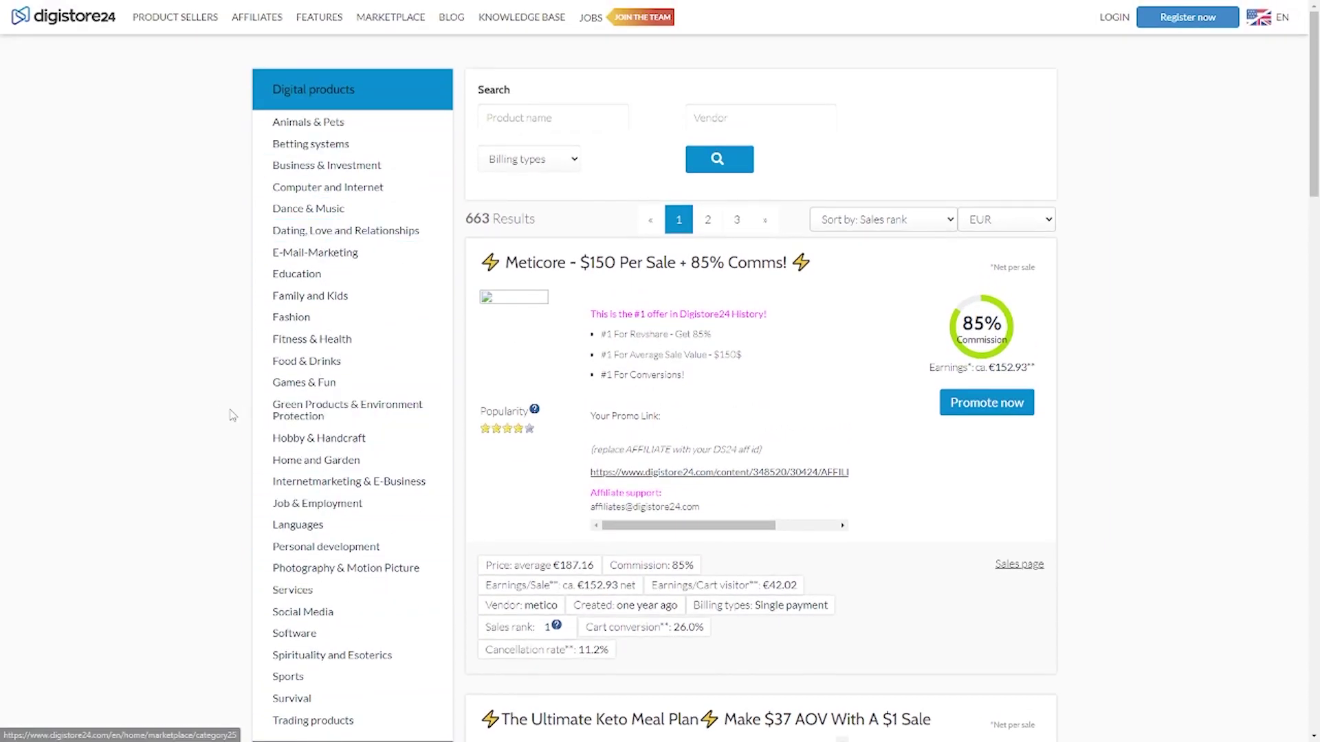
pyautogui.click(308, 411)
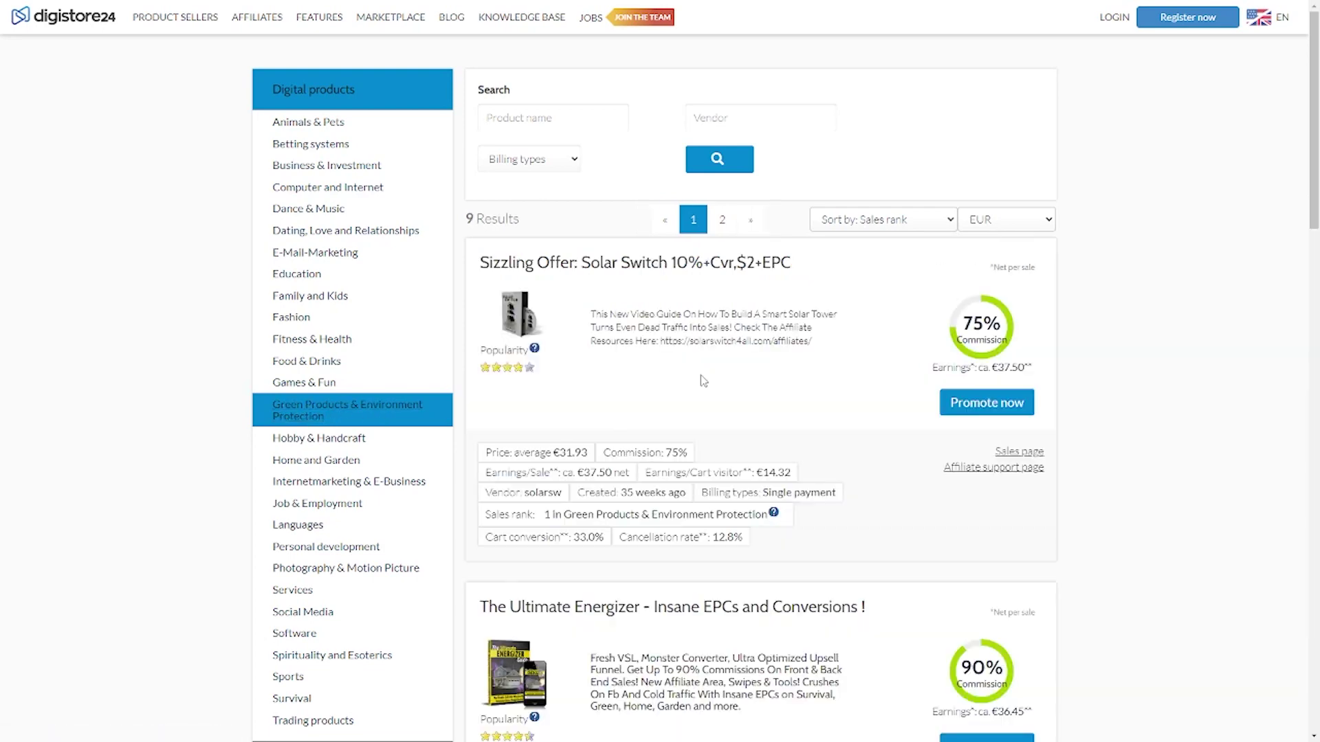
pyautogui.scroll(-1, 702, 378)
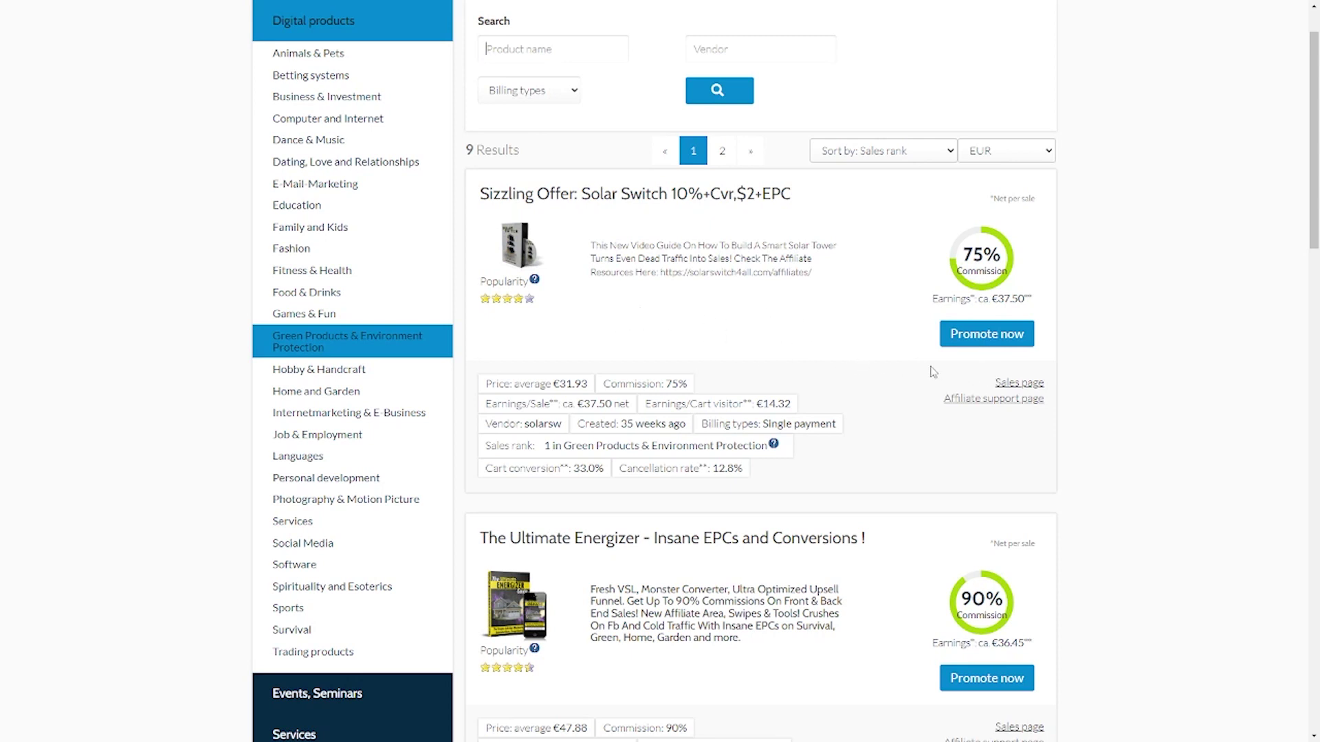
pyautogui.click(1020, 382)
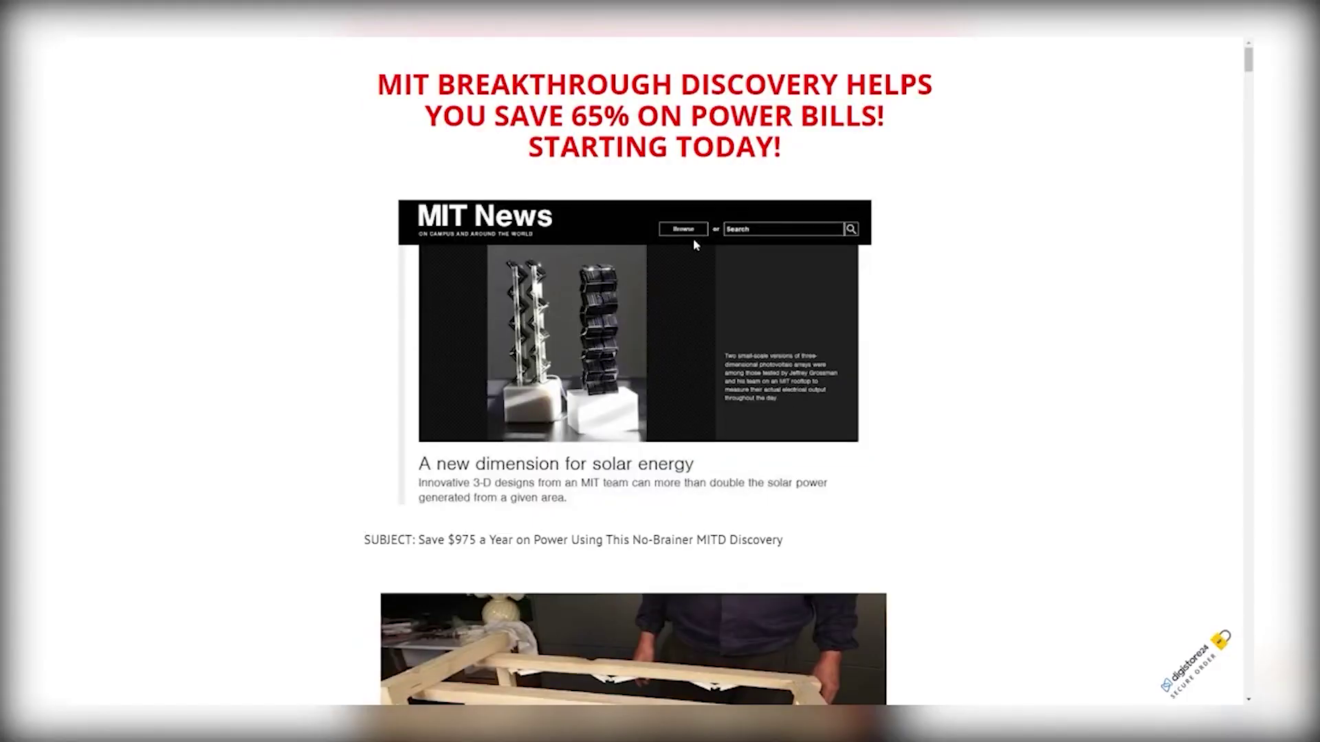
# Highlight the email subject line text on the Solar Switch sales page
pyautogui.scroll(-3, 802, 265)
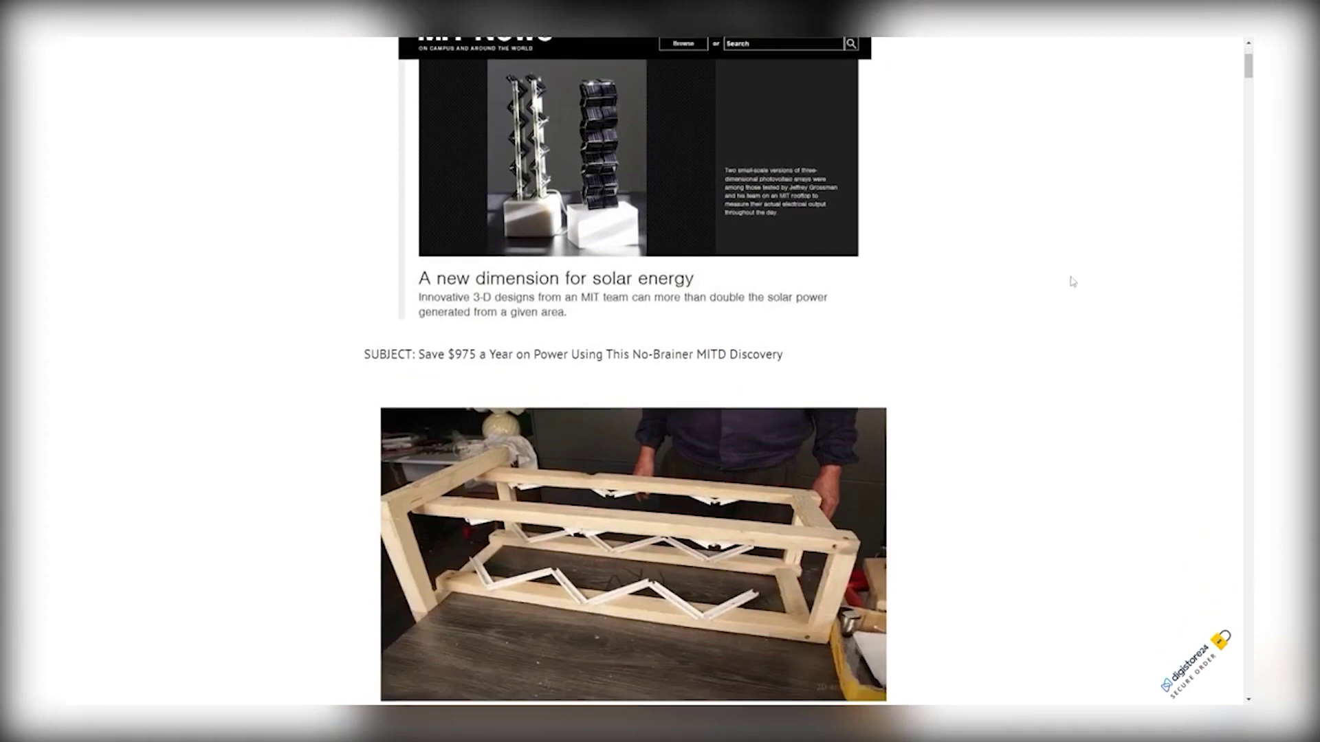
pyautogui.scroll(1, 1045, 289)
pyautogui.moveTo(360, 415); pyautogui.dragTo(448, 418)
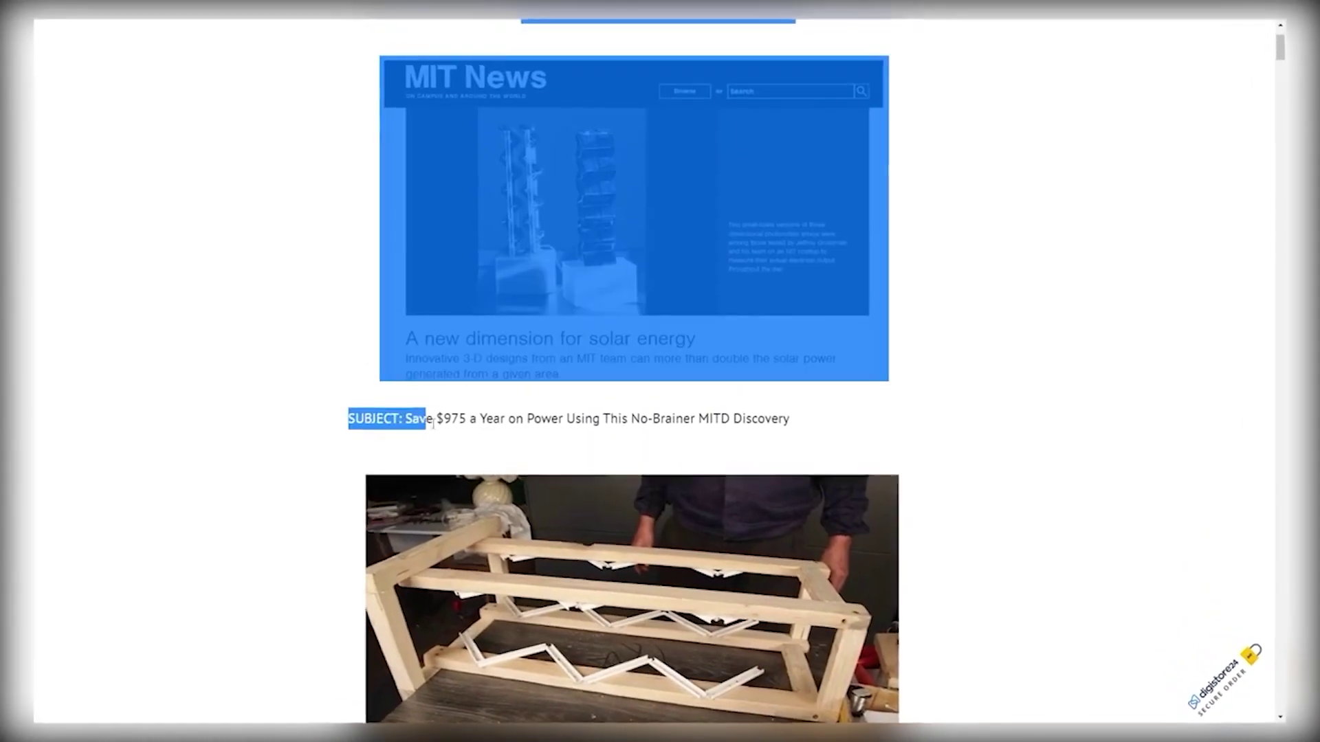
pyautogui.click(433, 421)
pyautogui.moveTo(822, 420); pyautogui.dragTo(410, 434)
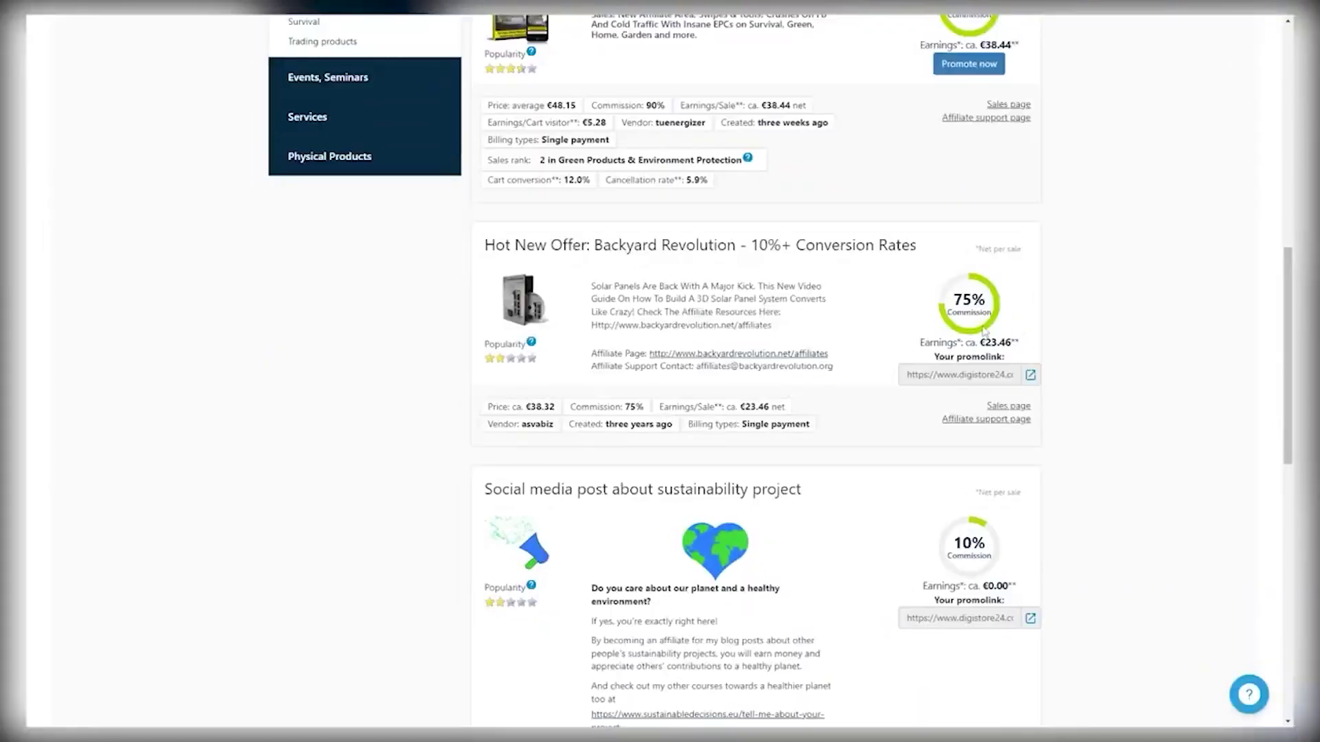
# Copy the Backyard Revolution offer's promolink URL from its field in the green offers list
pyautogui.scroll(3, 985, 332)
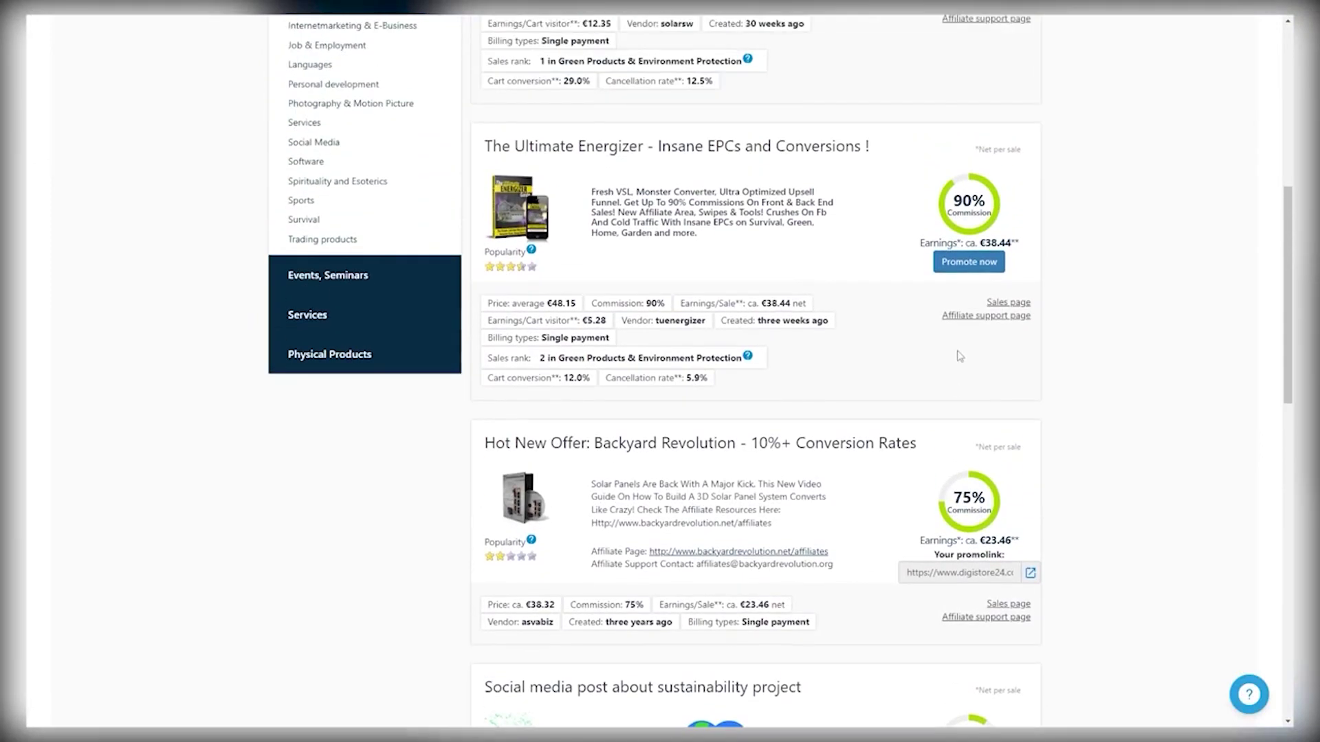
pyautogui.scroll(-1, 970, 307)
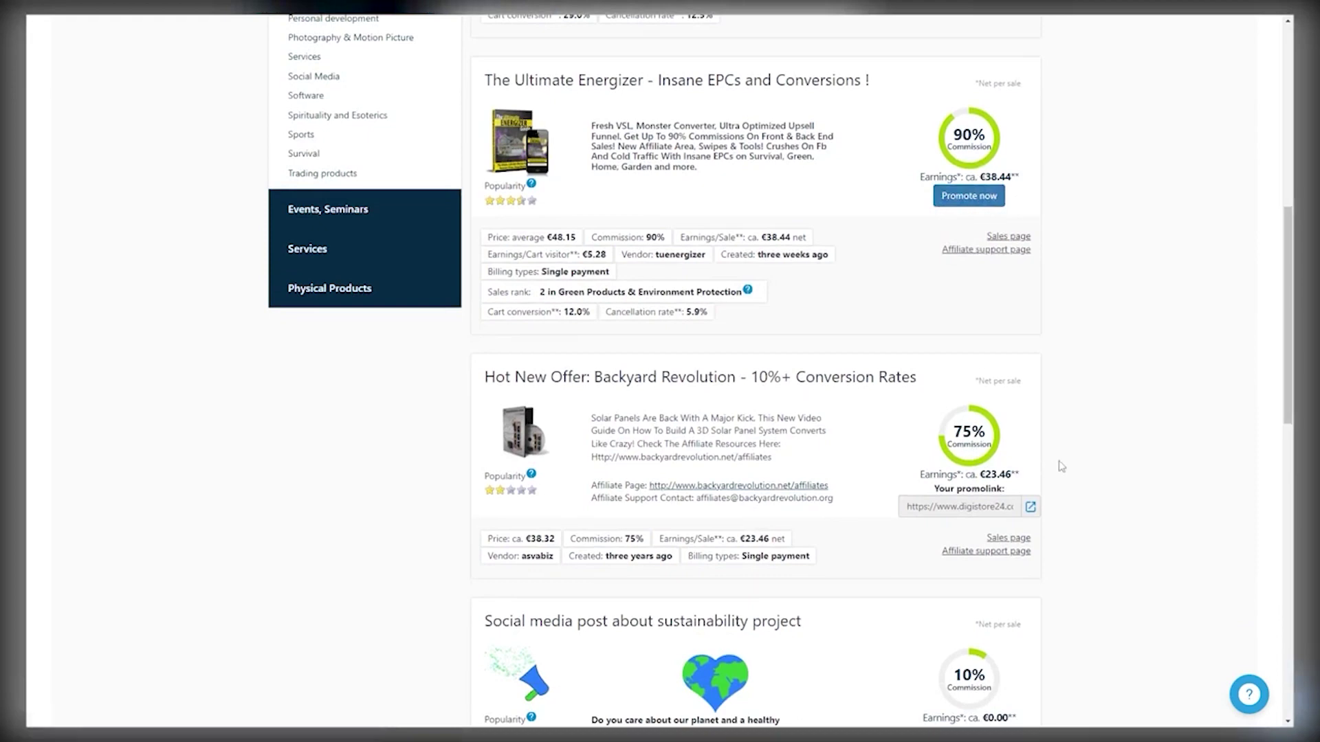
pyautogui.scroll(-1, 1046, 467)
pyautogui.click(1009, 444)
pyautogui.rightClick(1009, 445)
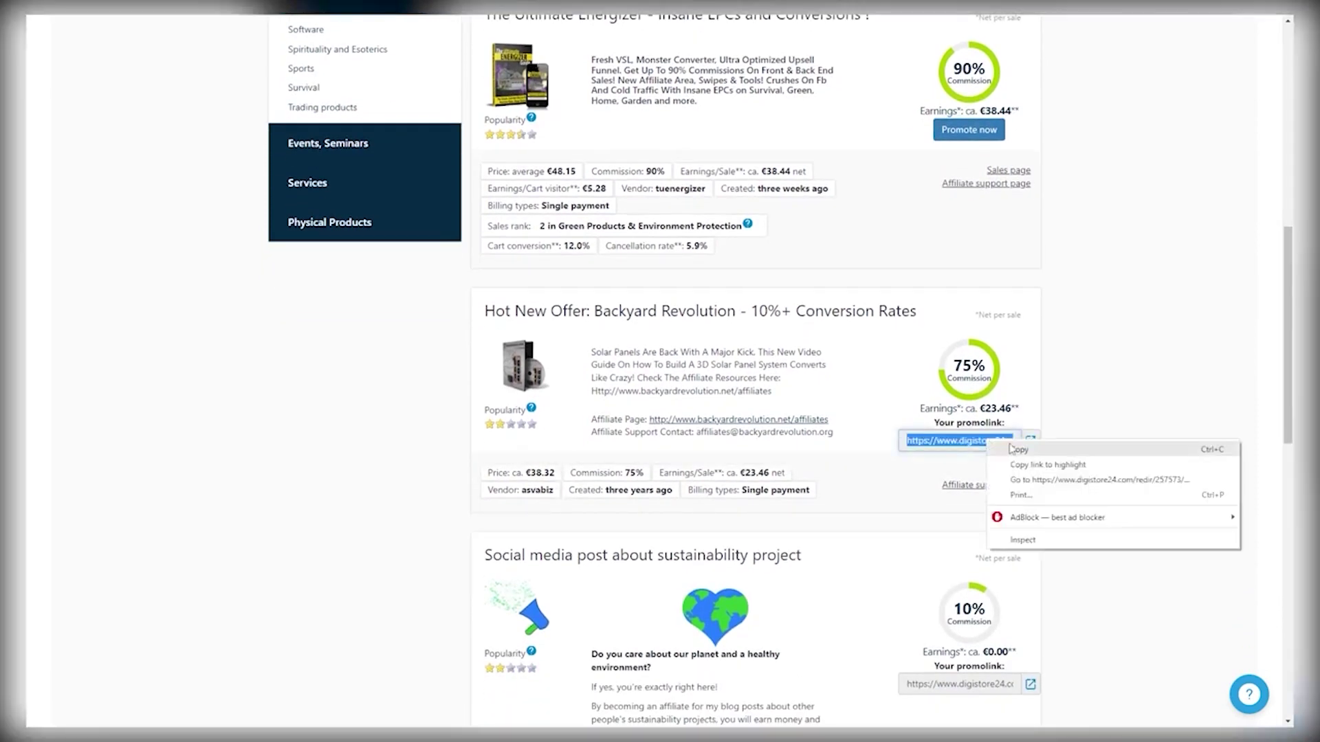
pyautogui.click(1016, 448)
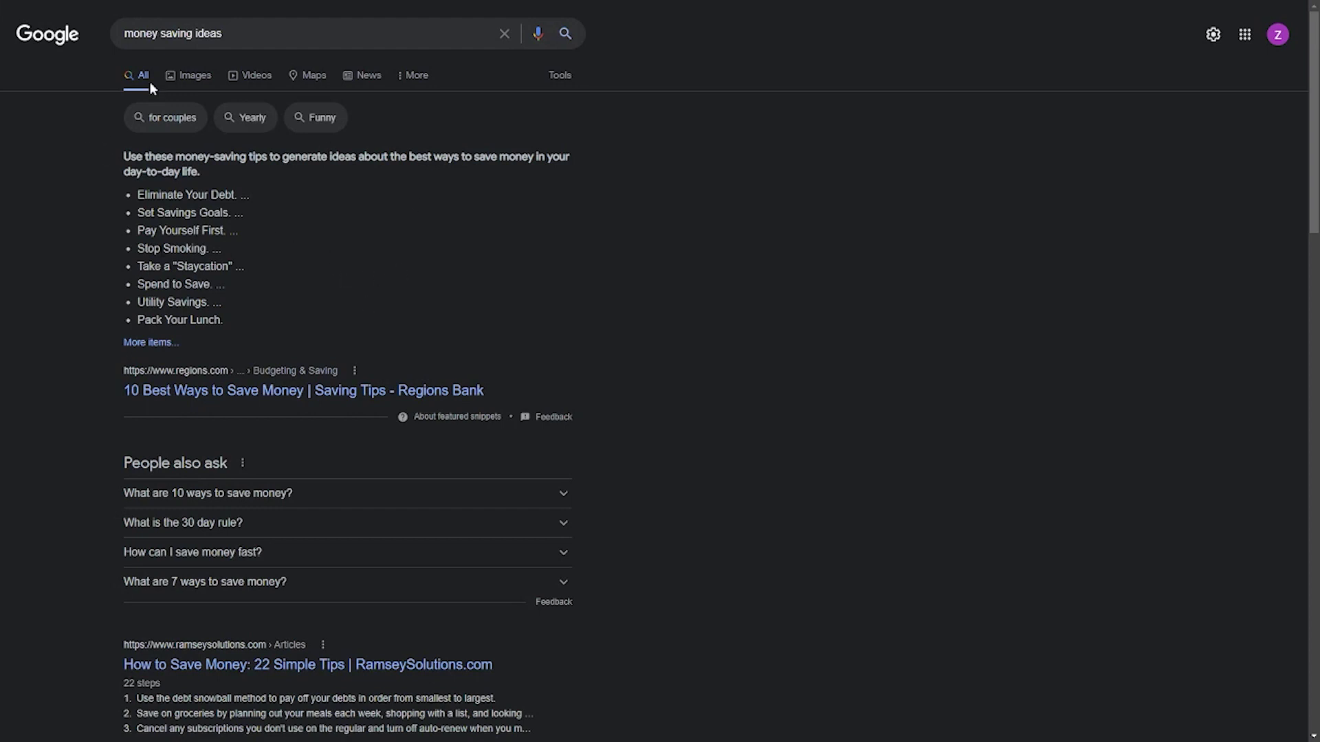
# Open and skim the Virginia Credit Union '10 Tips for Saving Money' article from the results
pyautogui.moveTo(253, 33); pyautogui.dragTo(4, 42)
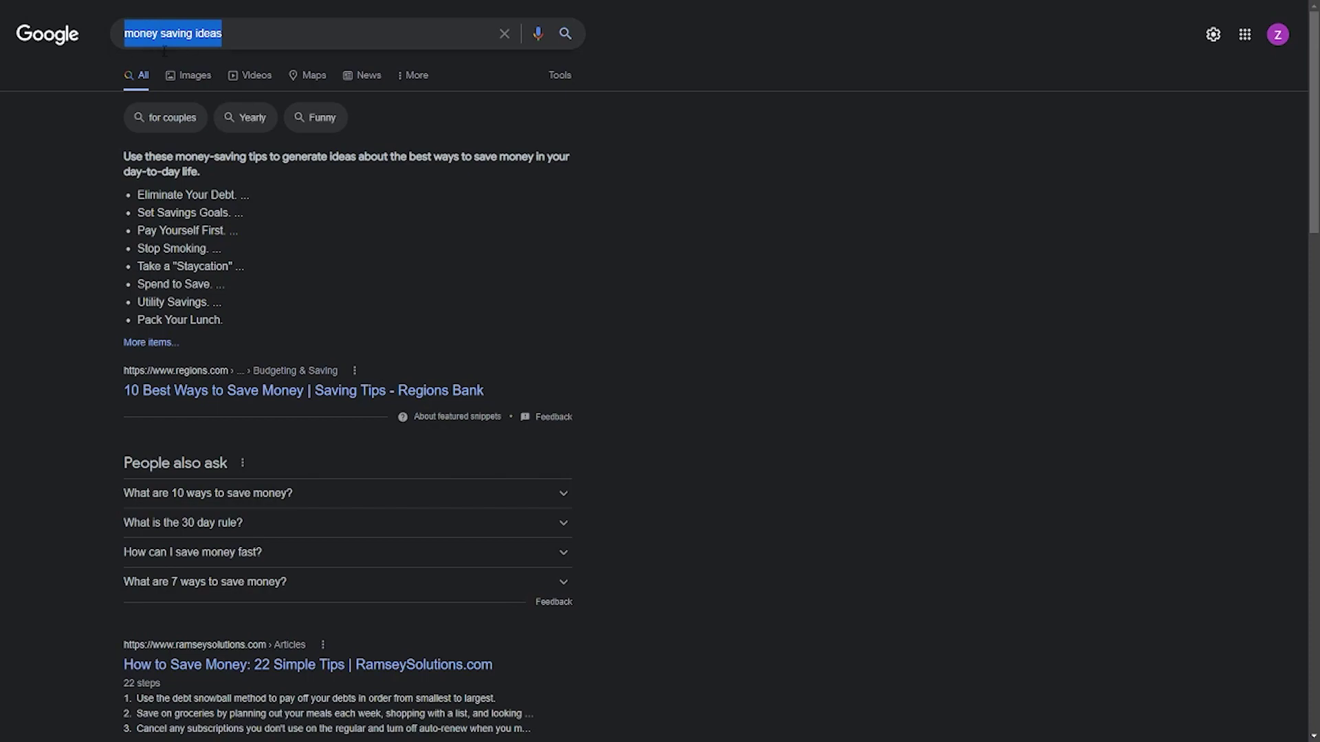
pyautogui.click(363, 279)
pyautogui.scroll(-15, 354, 309)
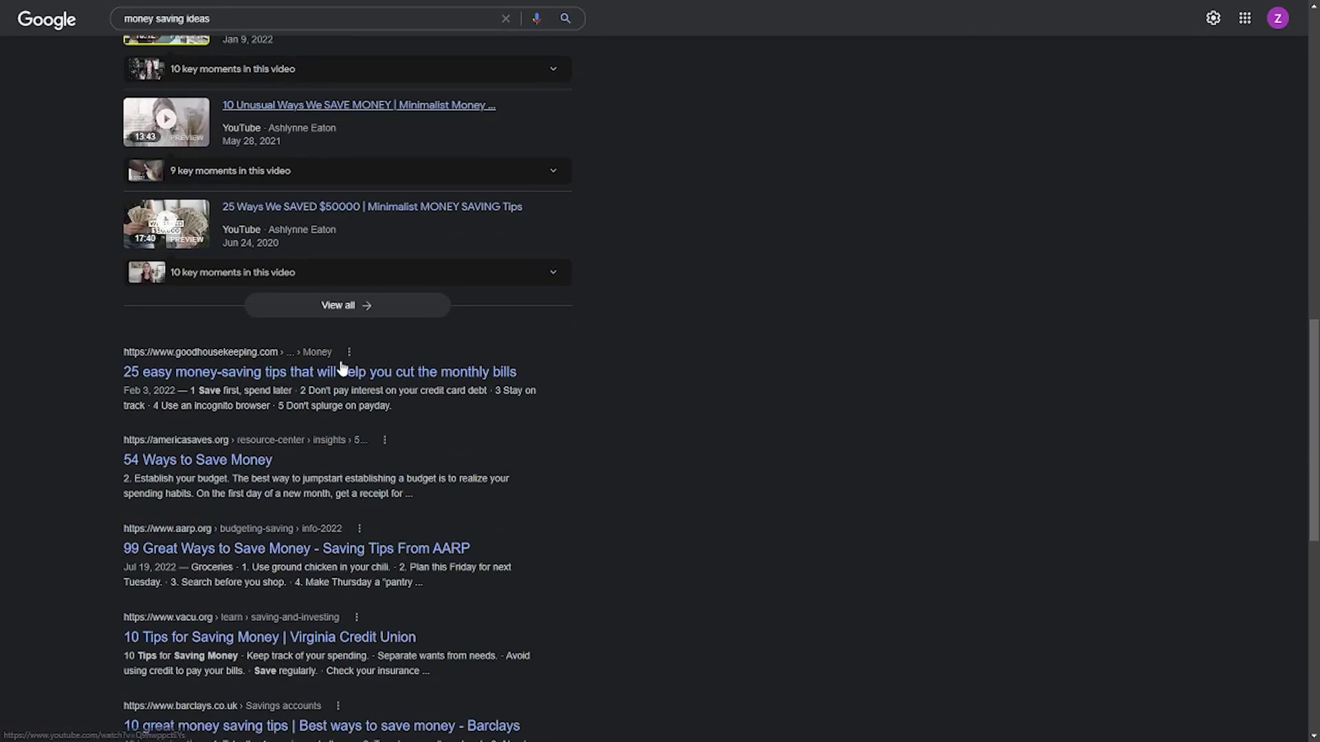
pyautogui.scroll(-2, 303, 467)
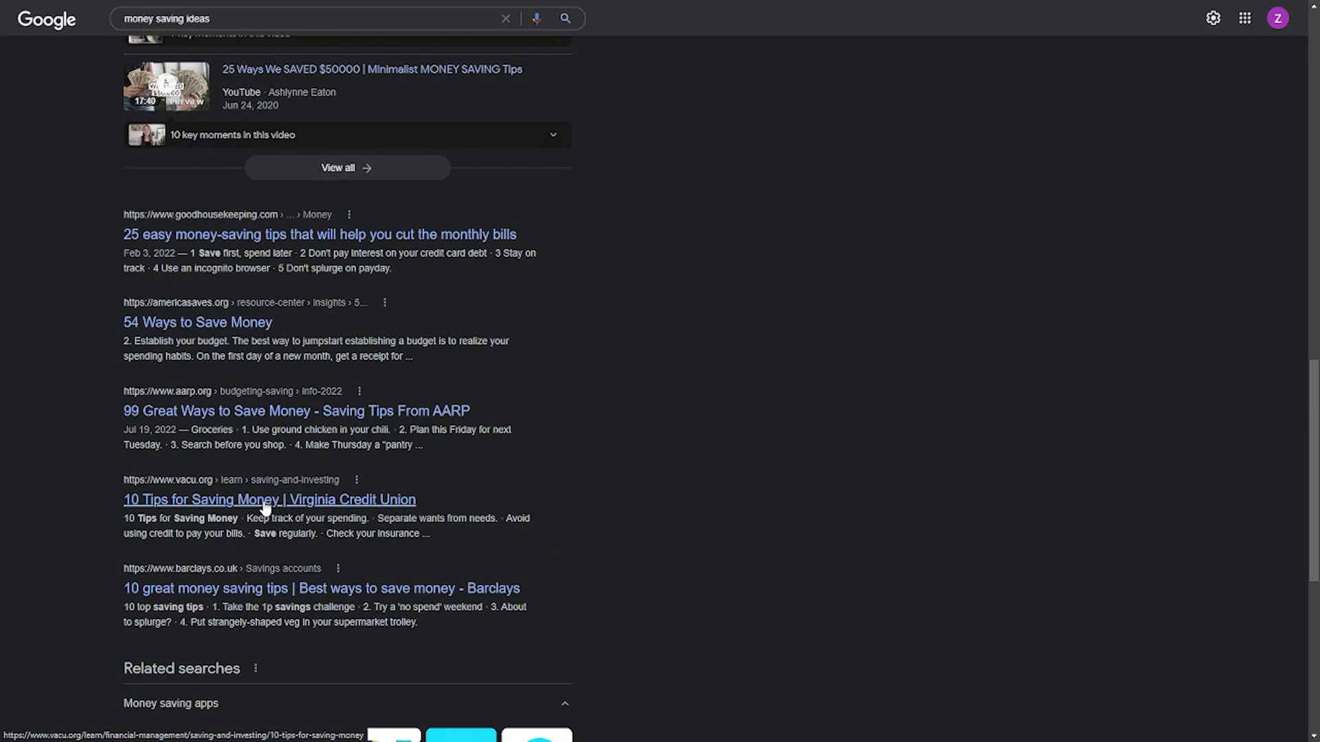
pyautogui.click(265, 508)
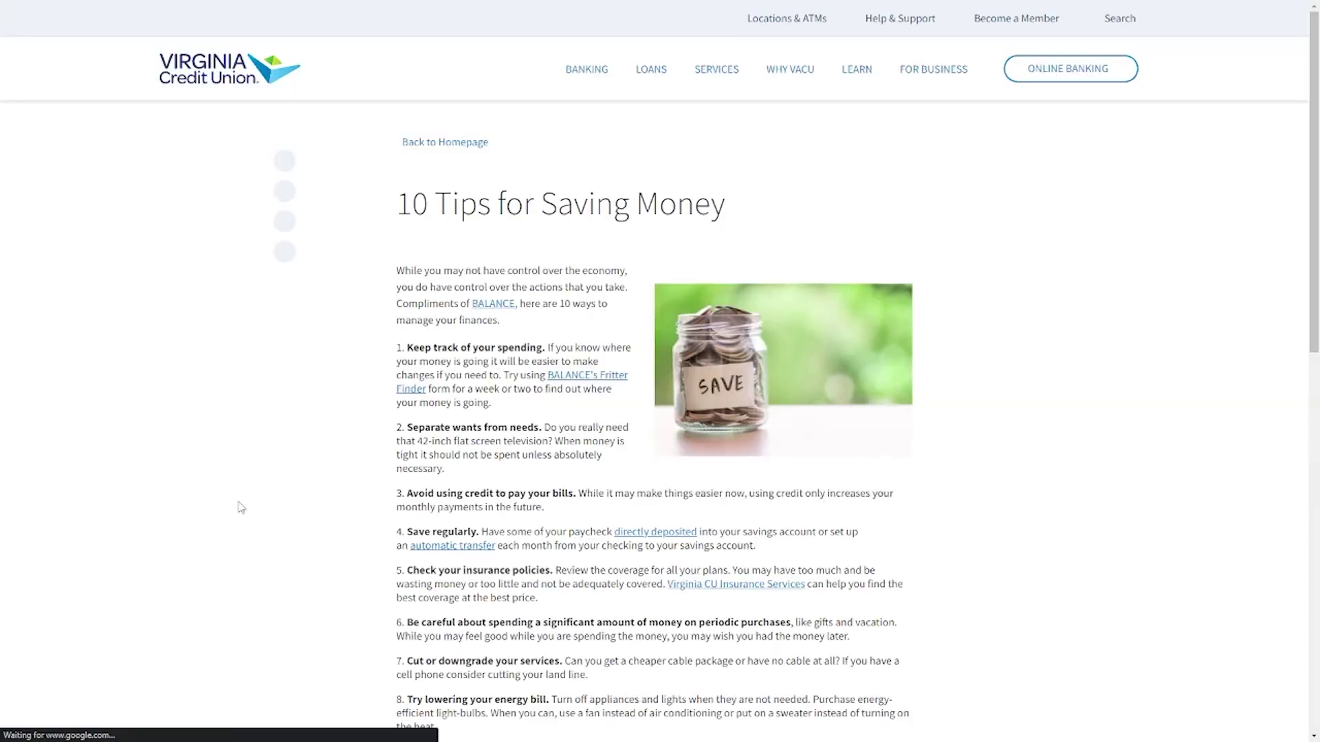
pyautogui.scroll(-5, 393, 466)
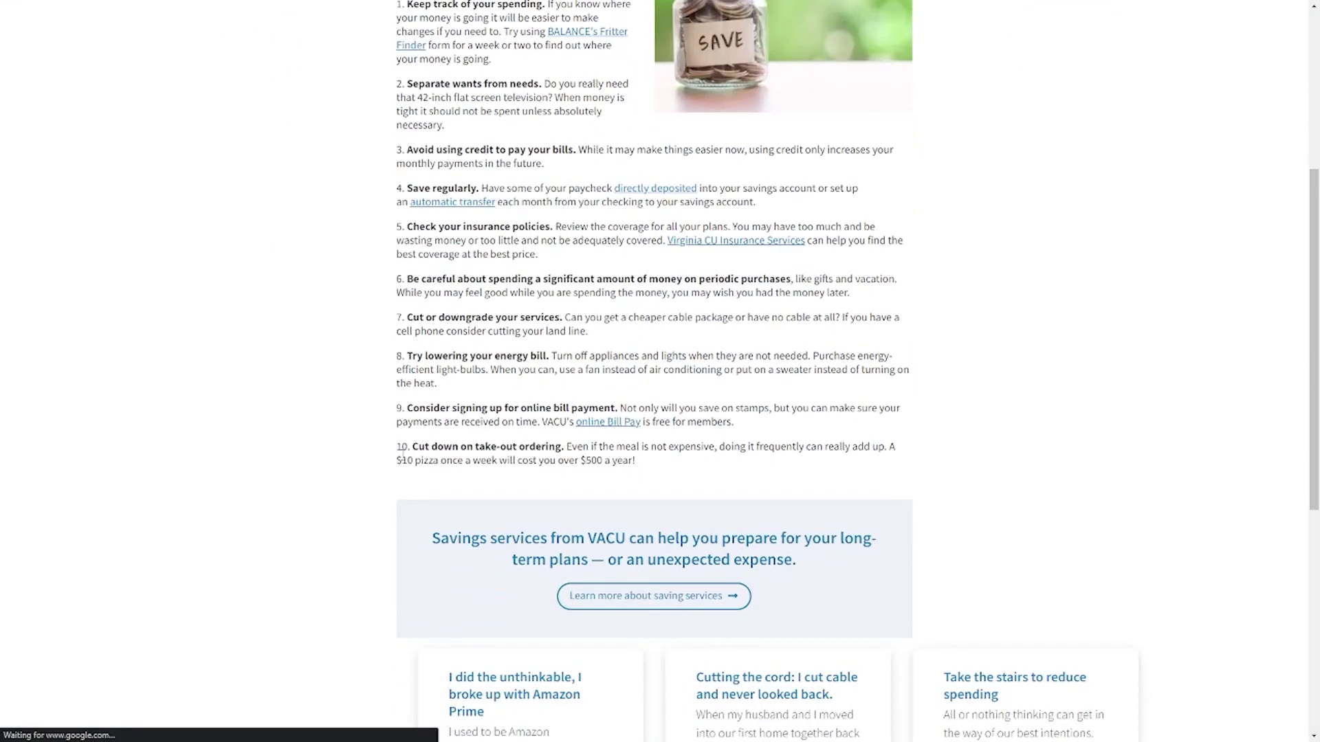
pyautogui.scroll(5, 403, 451)
pyautogui.scroll(-2, 559, 301)
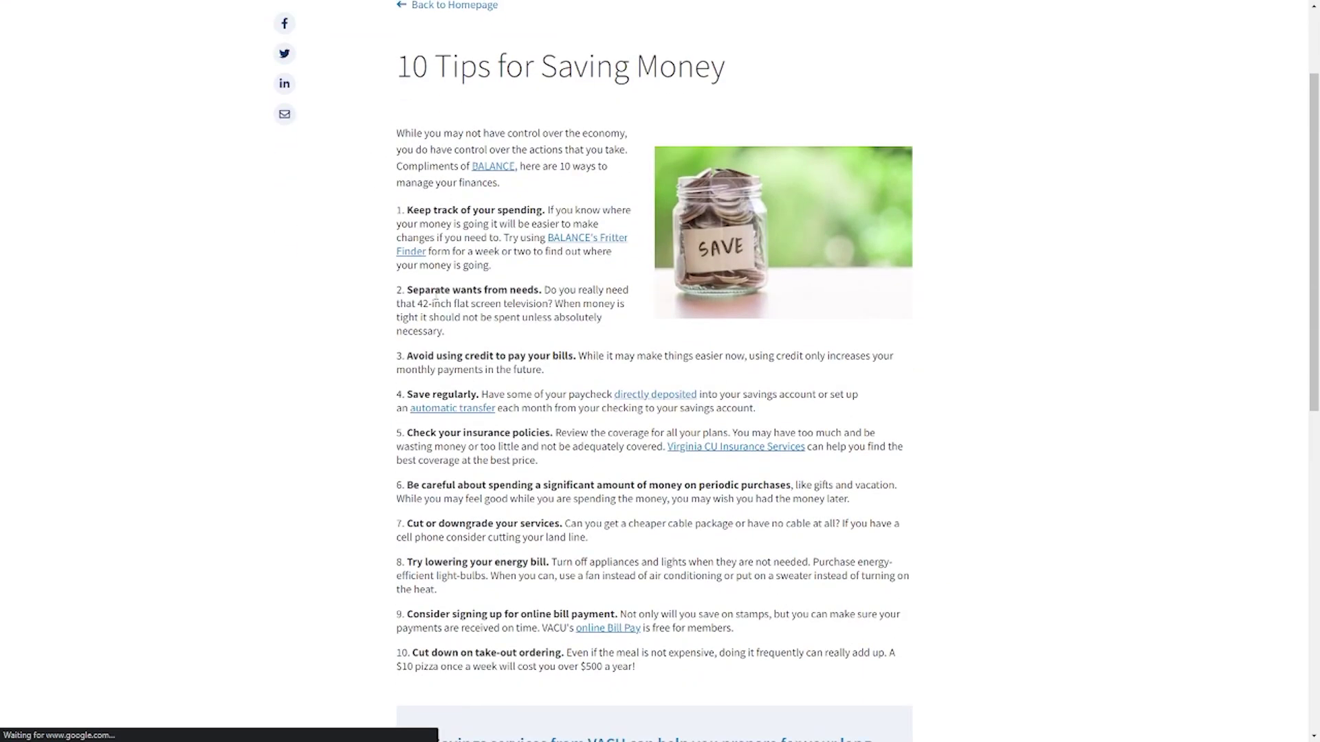
pyautogui.scroll(2, 621, 485)
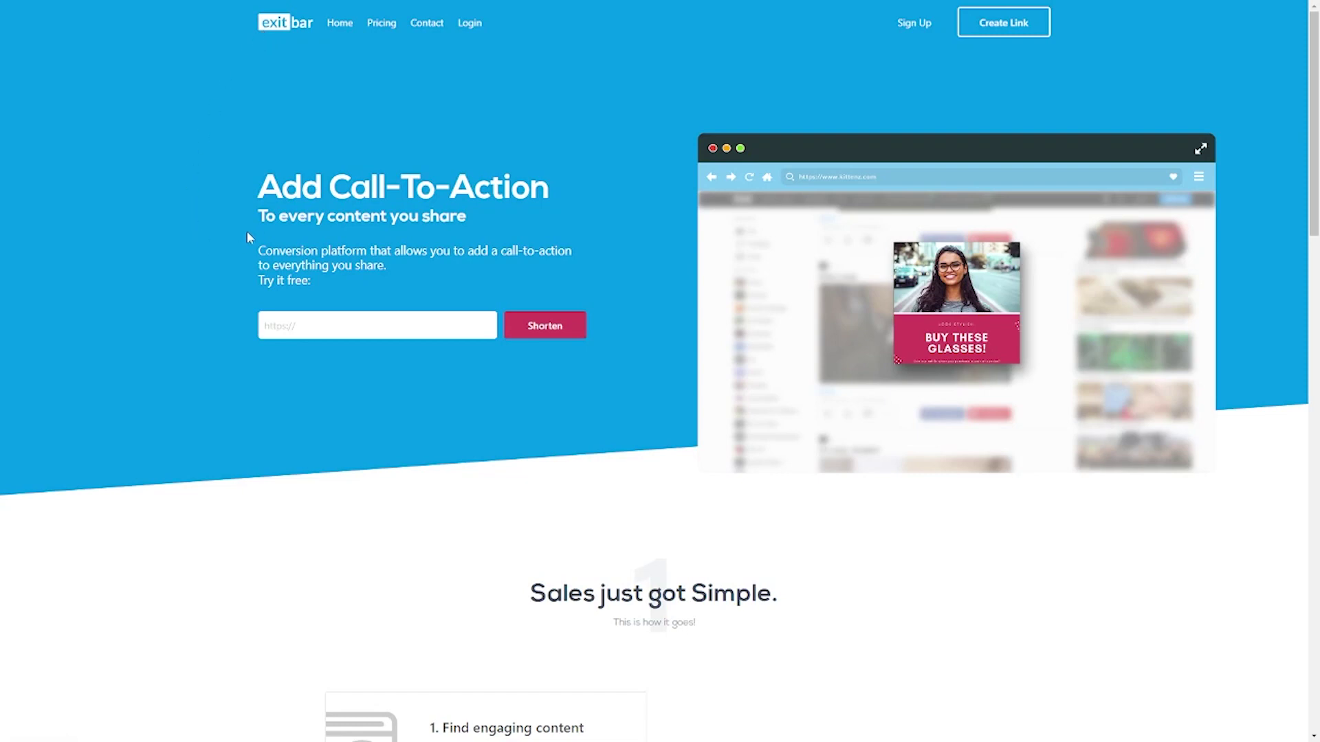
# Read through the Exitbar homepage's setup steps and open the Sign Up form
pyautogui.moveTo(248, 192); pyautogui.dragTo(571, 220)
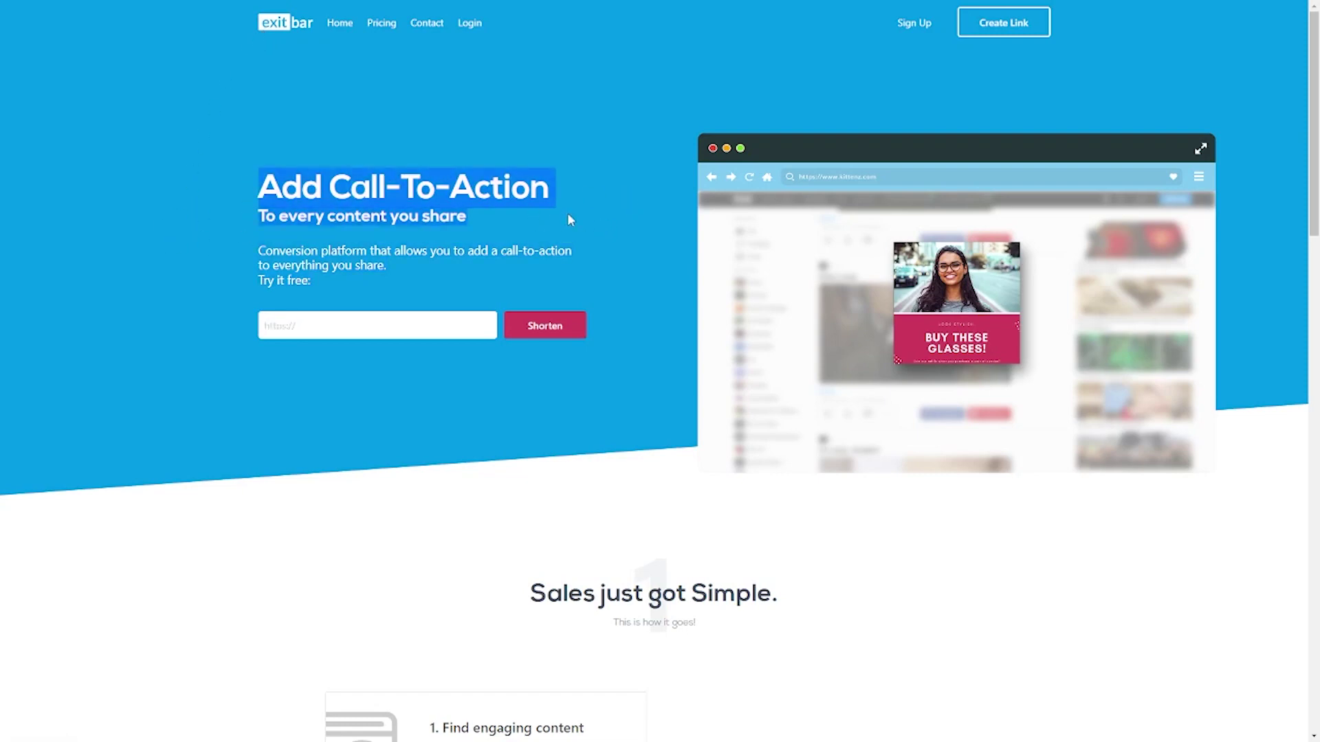
pyautogui.click(569, 243)
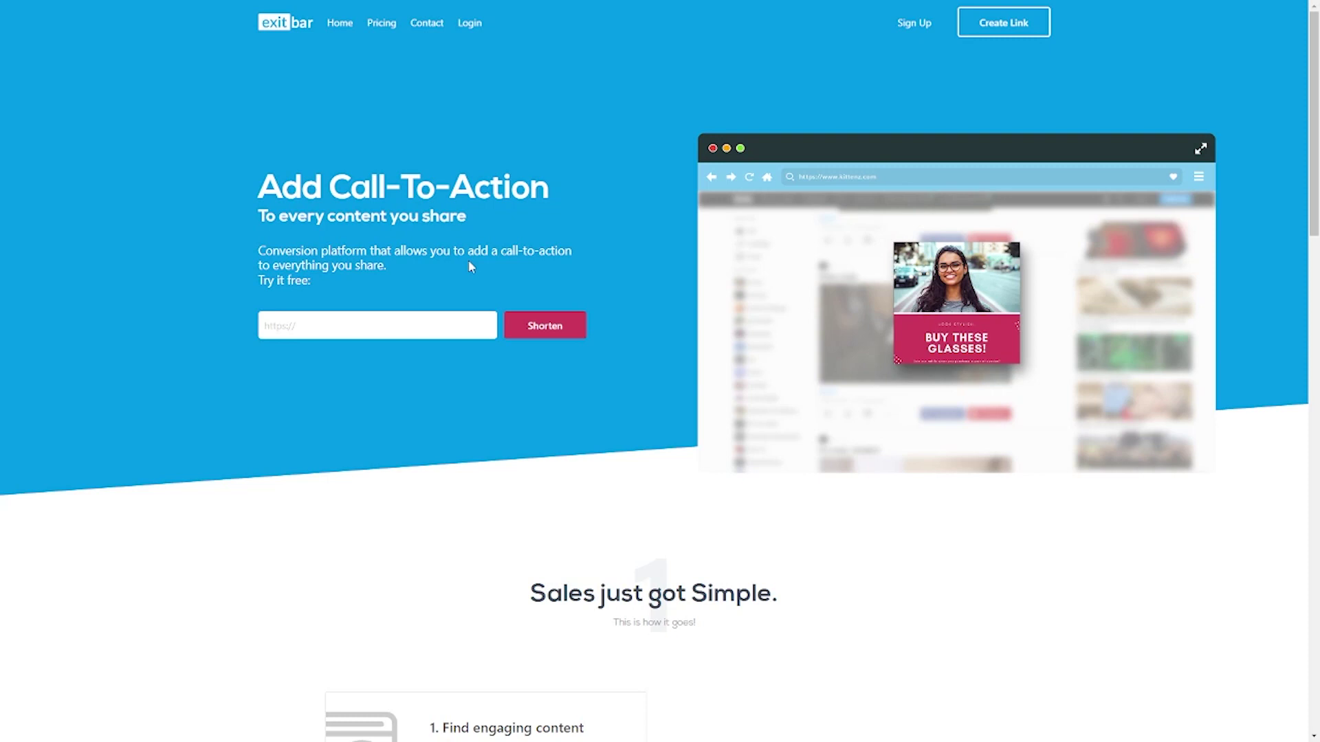
pyautogui.scroll(-5, 469, 263)
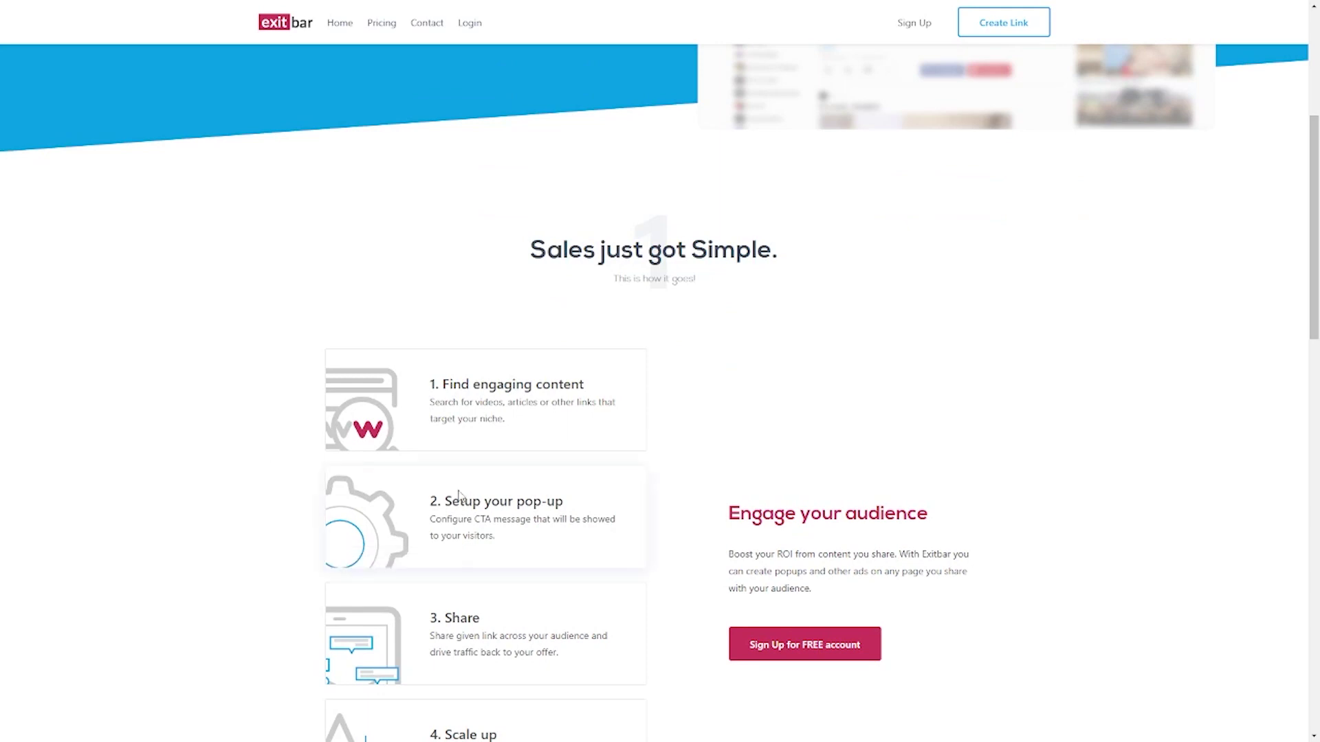
pyautogui.moveTo(440, 500); pyautogui.dragTo(520, 536)
pyautogui.click(524, 544)
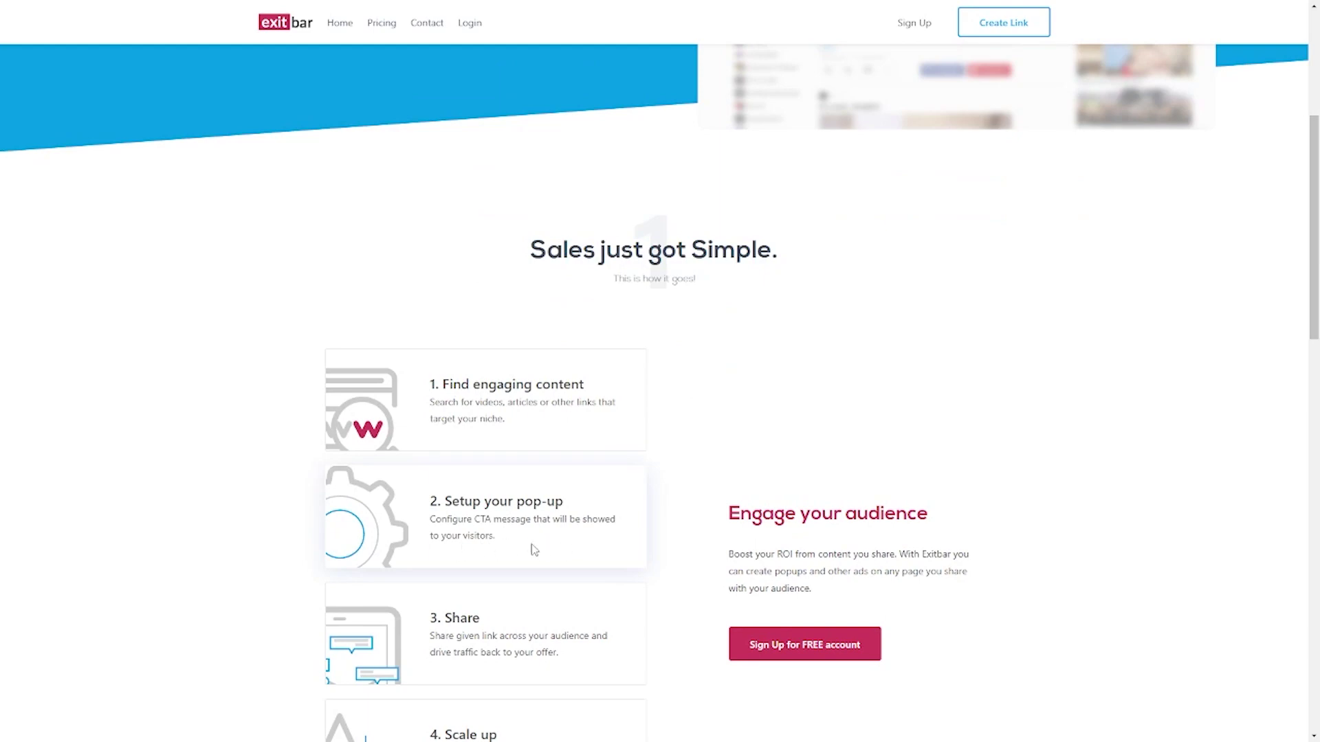
pyautogui.scroll(5, 560, 522)
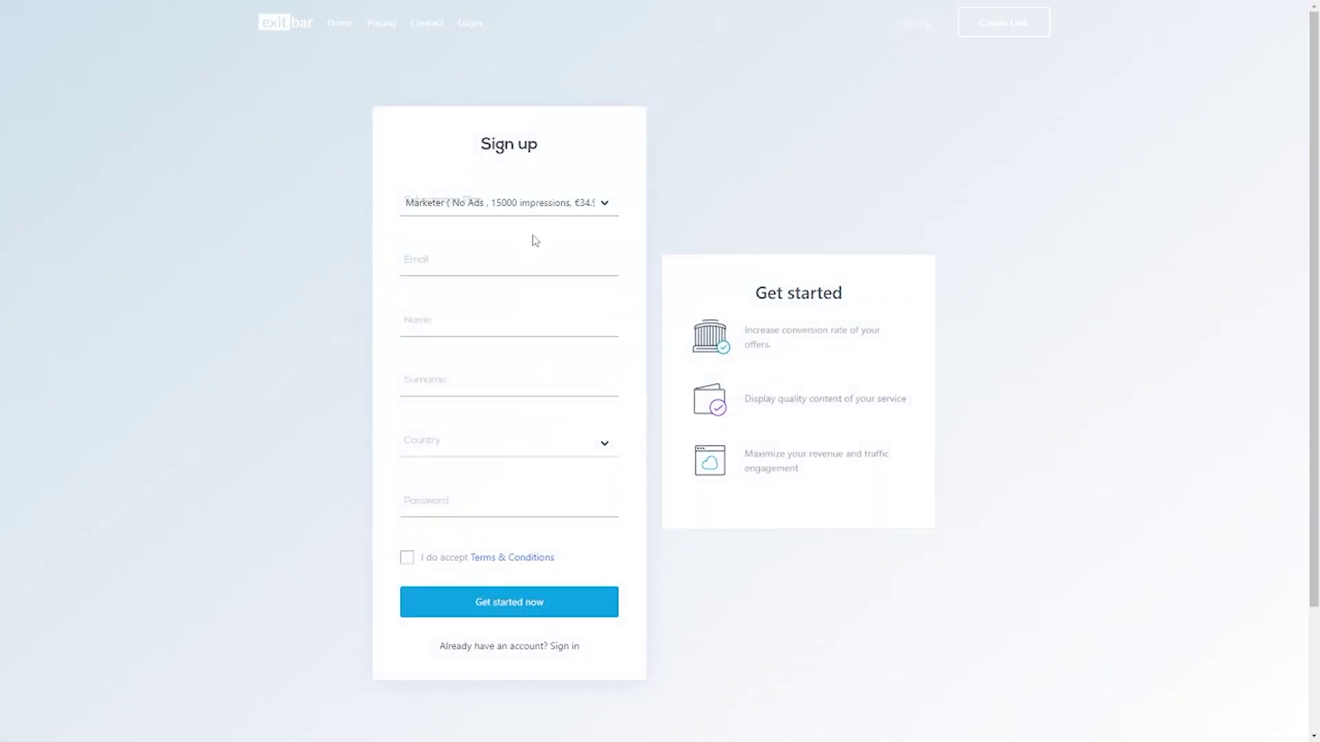
pyautogui.click(496, 264)
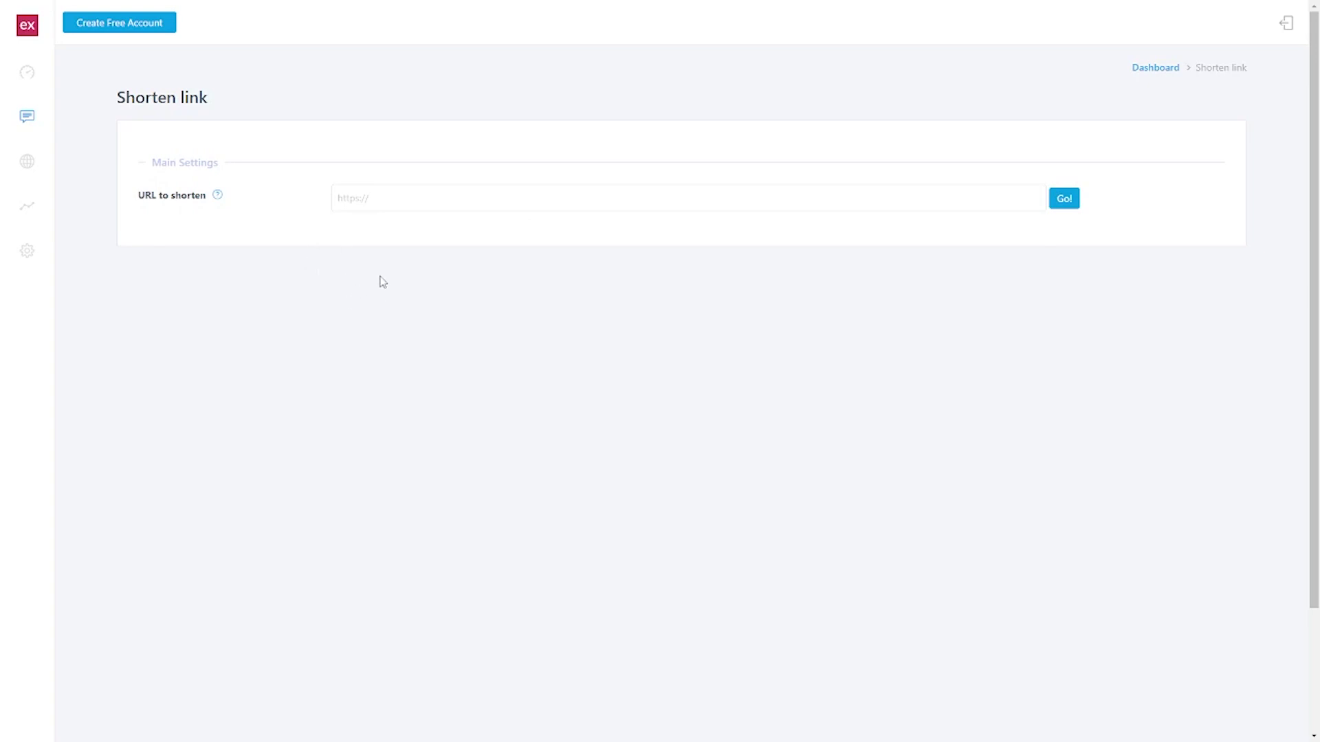
# Shorten the pasted saving-tips article URL and name the link 'Saving money'
pyautogui.click(393, 202)
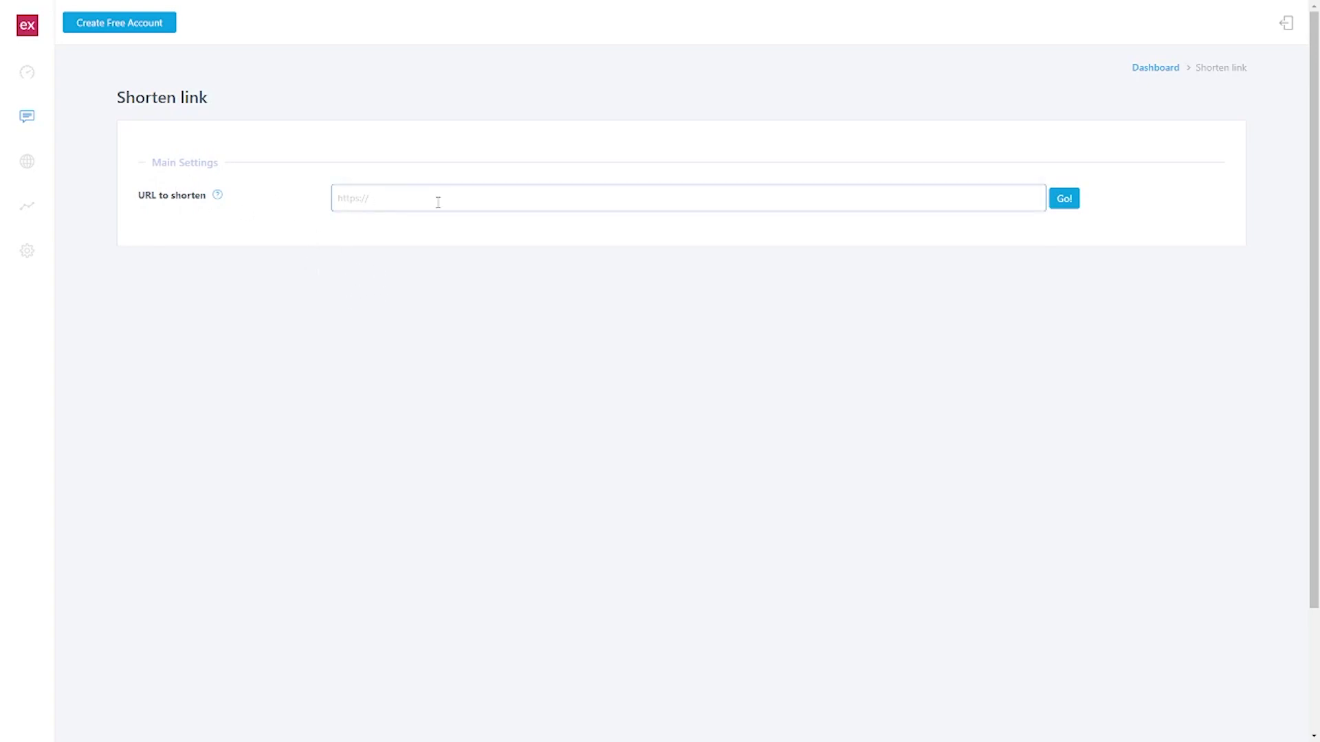
pyautogui.write('https://www.vacu.org/learn/financial-management/saving-and-investing/10-tips-for-saving-money')
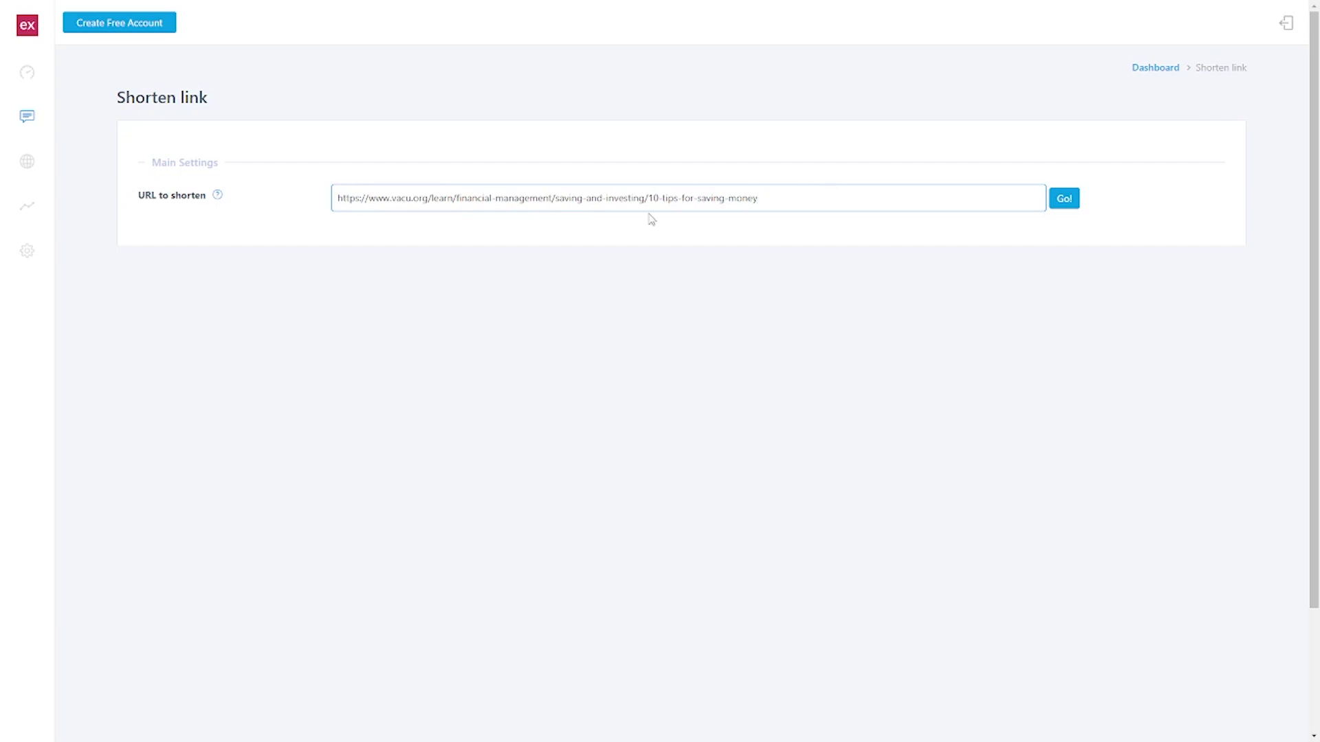
pyautogui.click(1064, 201)
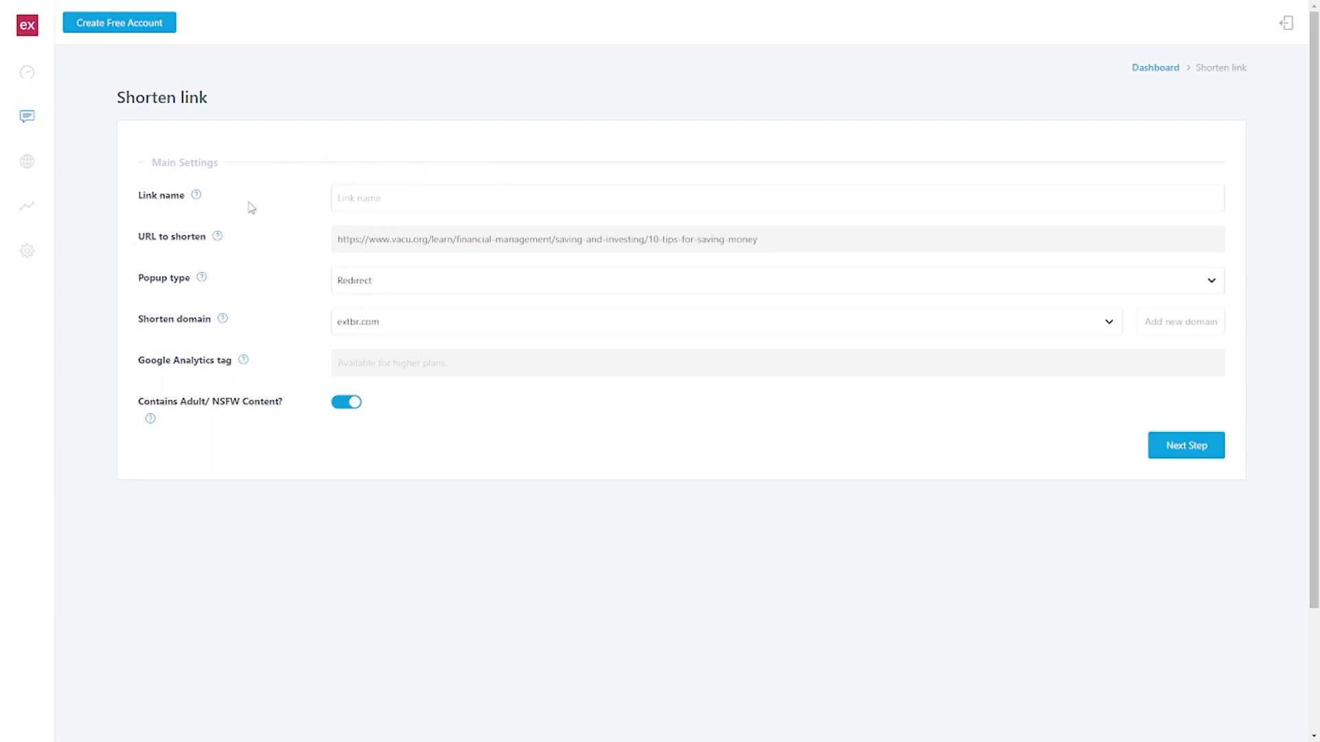
pyautogui.click(360, 197)
pyautogui.write('Saving')
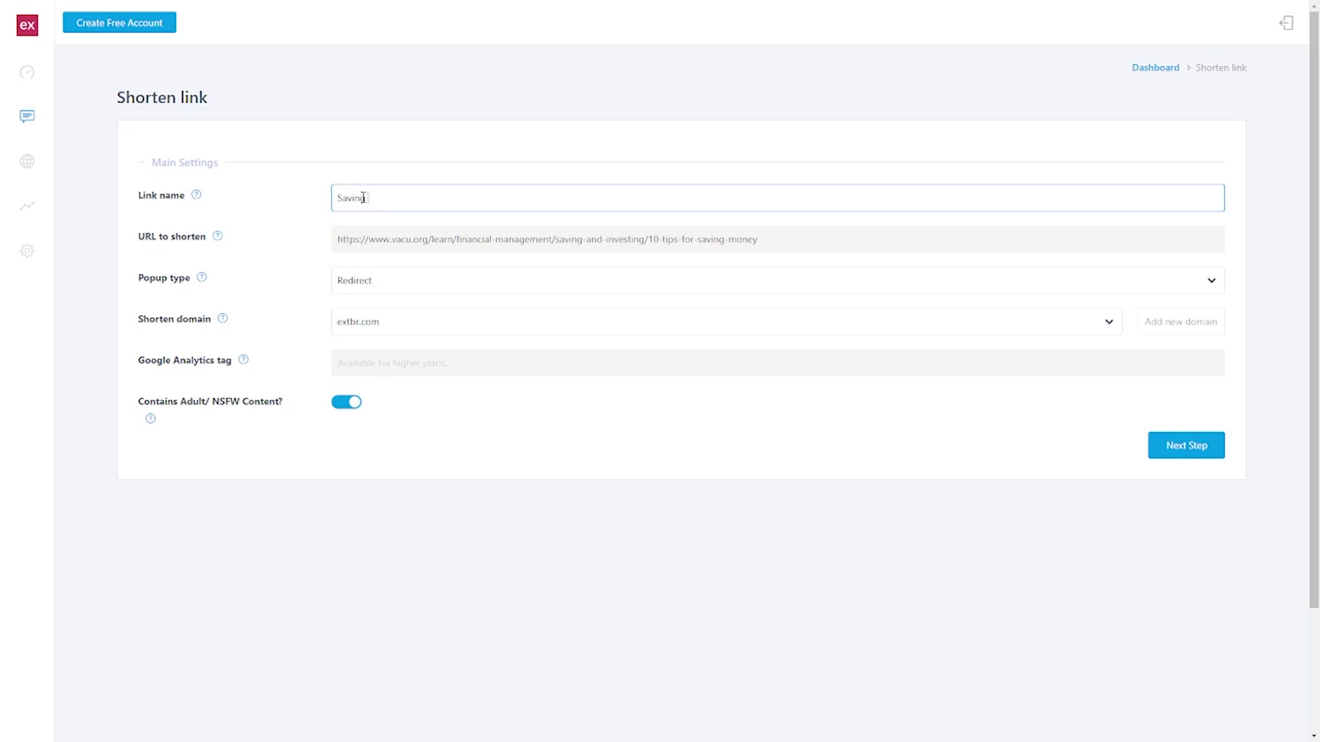
pyautogui.write(' money')
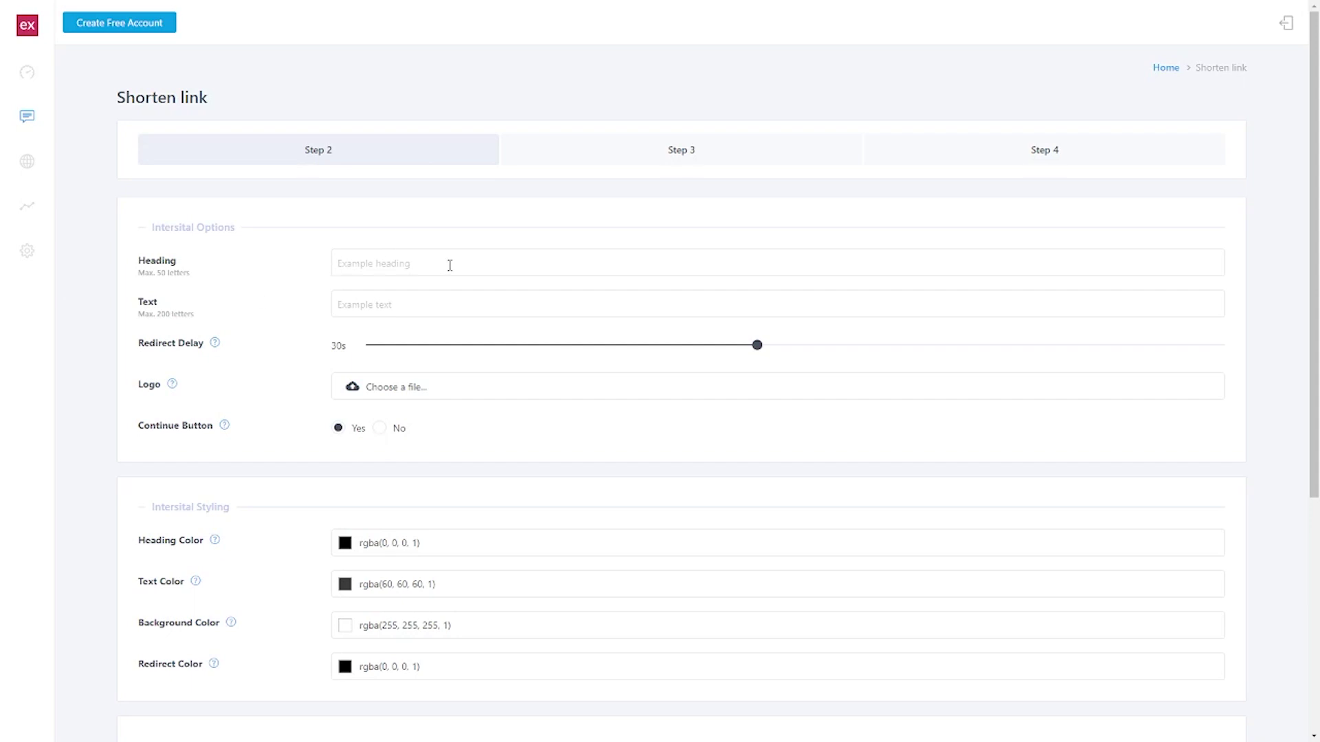
# Paste 'Save $975 a Year on Power Using This No-Brainer MIT Discovery' into Heading and Text
pyautogui.click(394, 264)
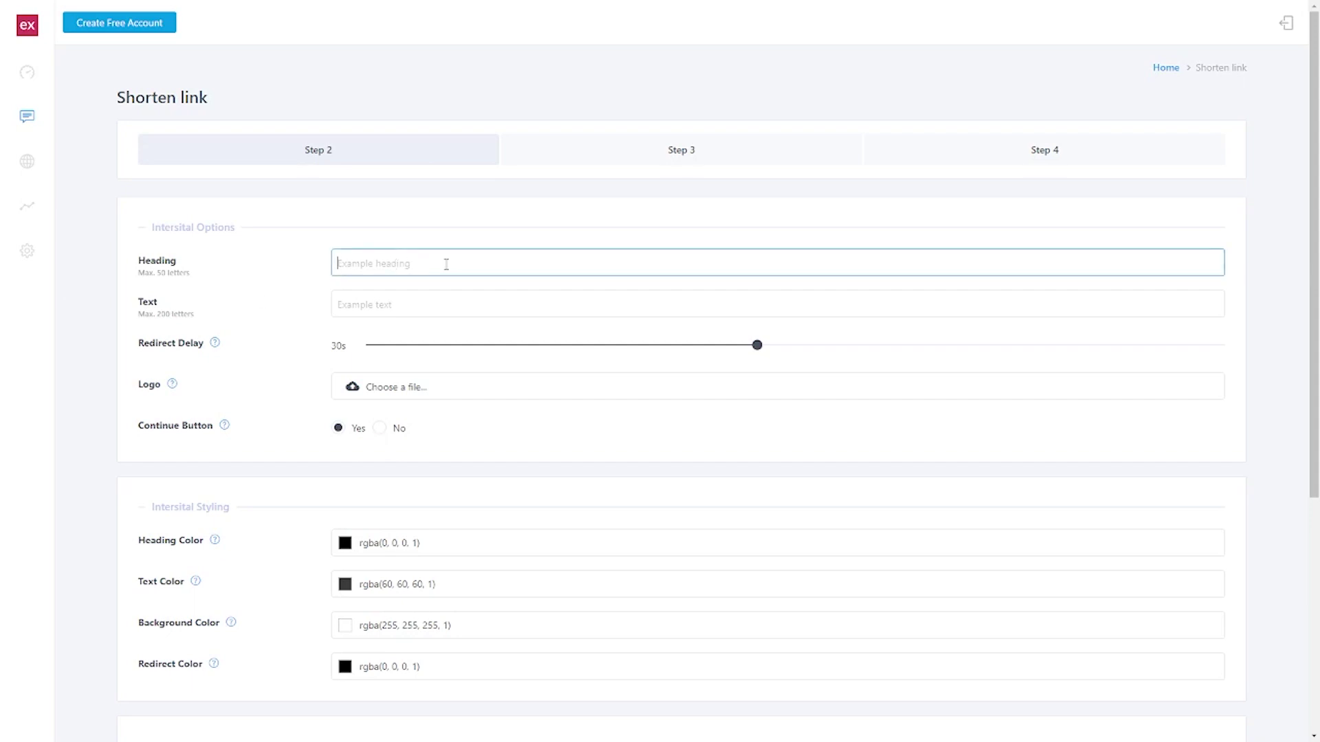
pyautogui.write('Save $975 a Year on Power Using This No-Brainer MIT Discovery')
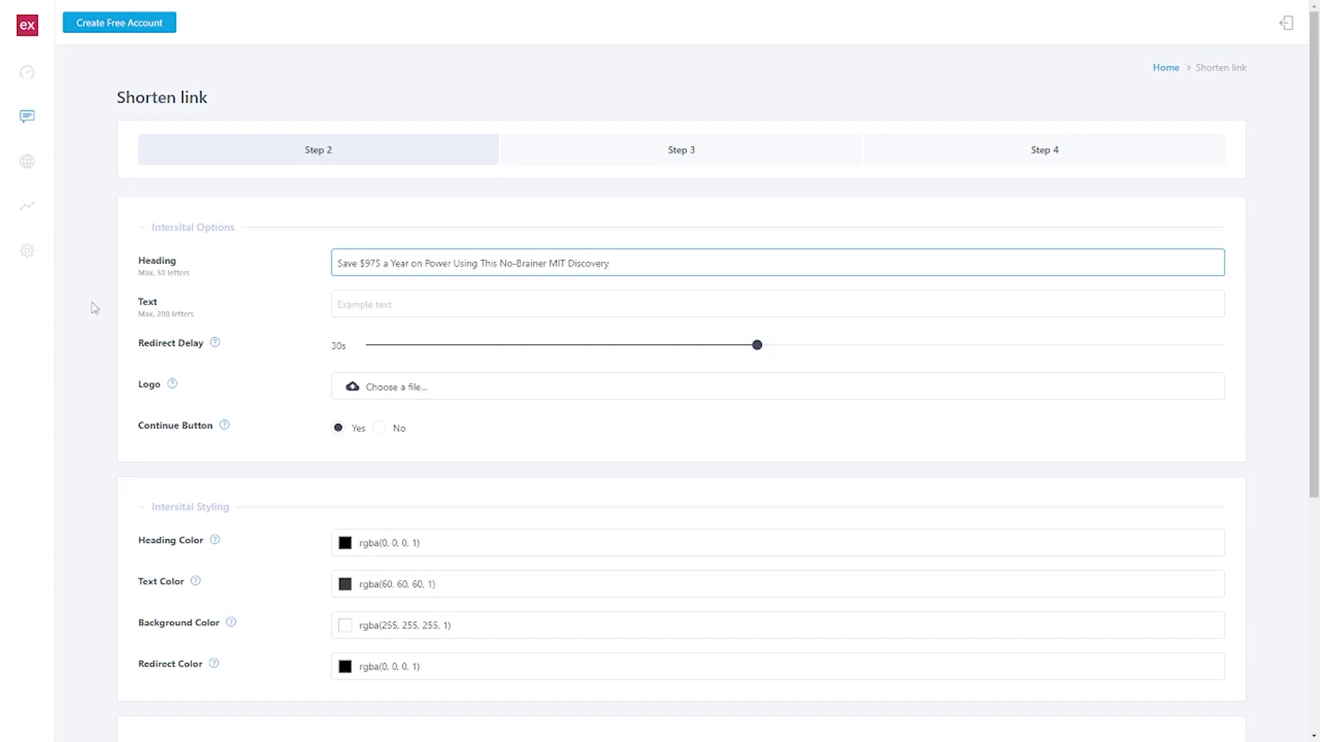
pyautogui.click(387, 303)
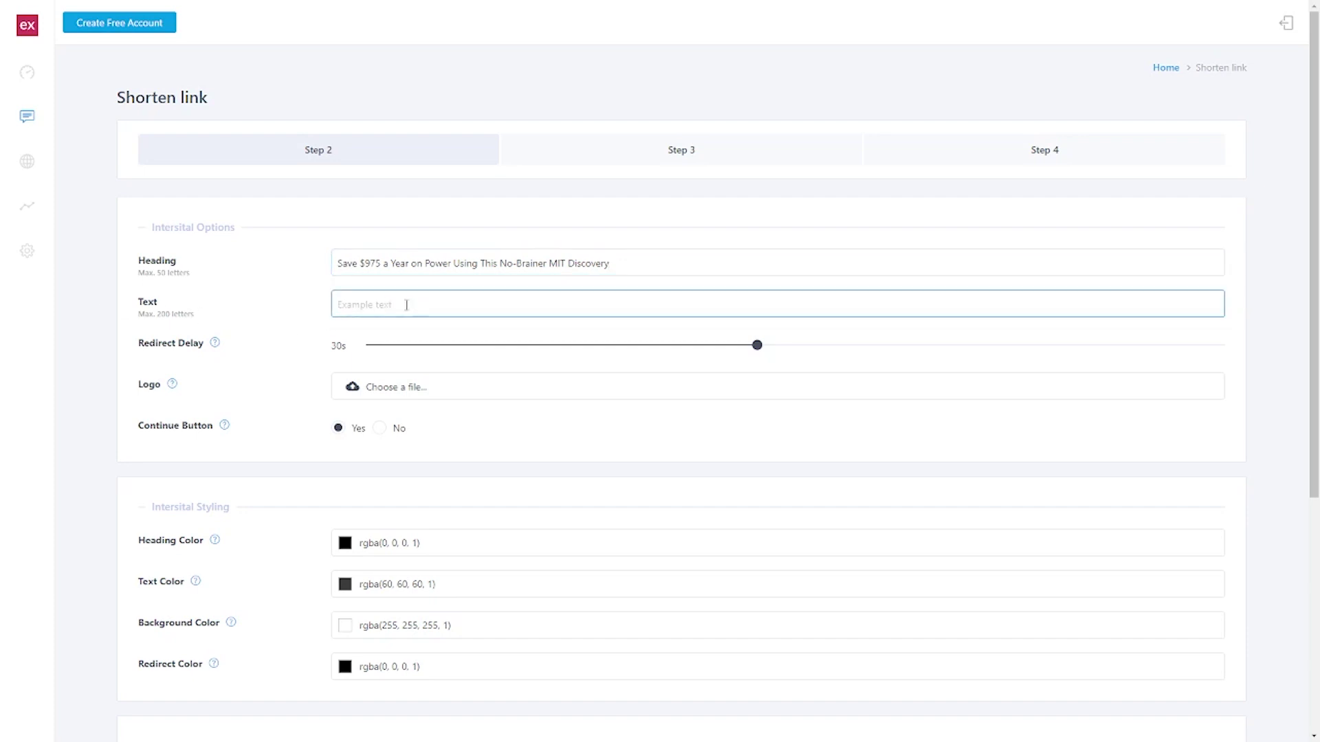
pyautogui.write('Save $975 a Year on Power Using This No-Brainer MIT Discovery')
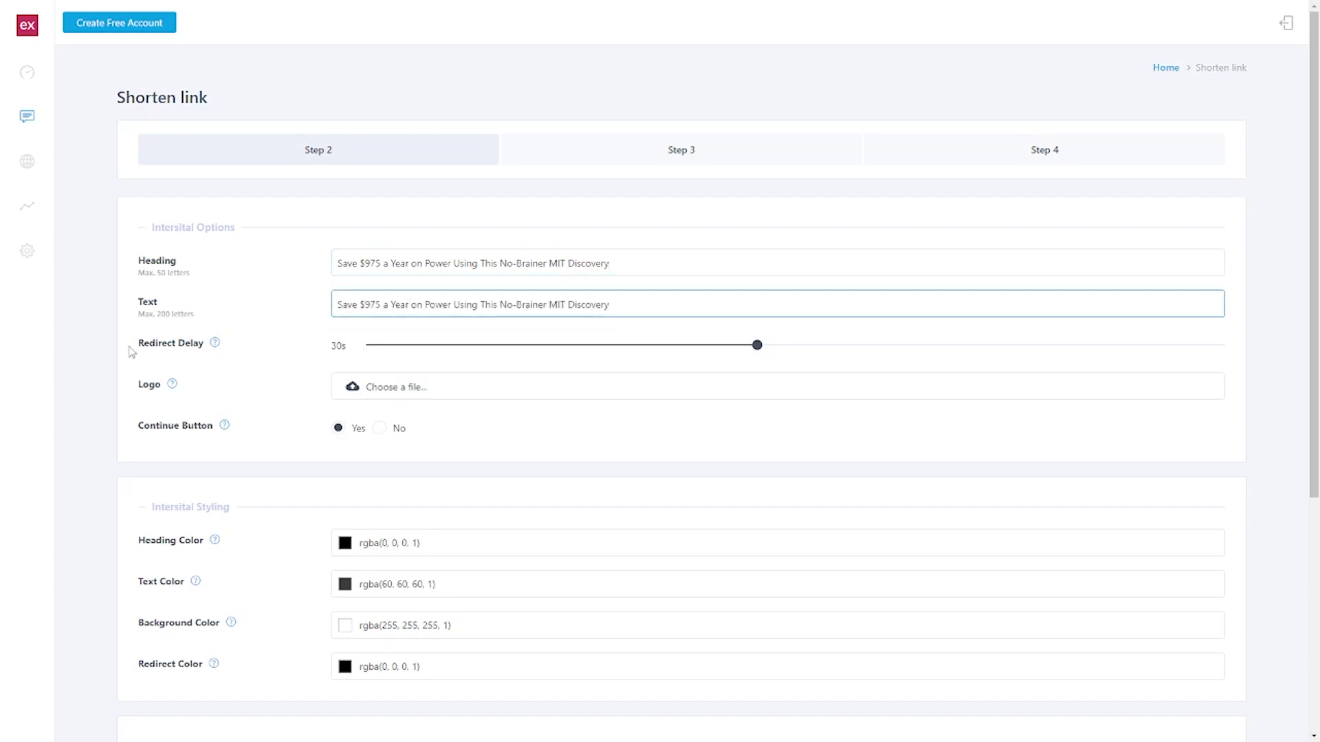
# Lower the redirect delay slider from 30s to 5s
pyautogui.moveTo(214, 346)
pyautogui.moveTo(758, 347); pyautogui.dragTo(606, 353)
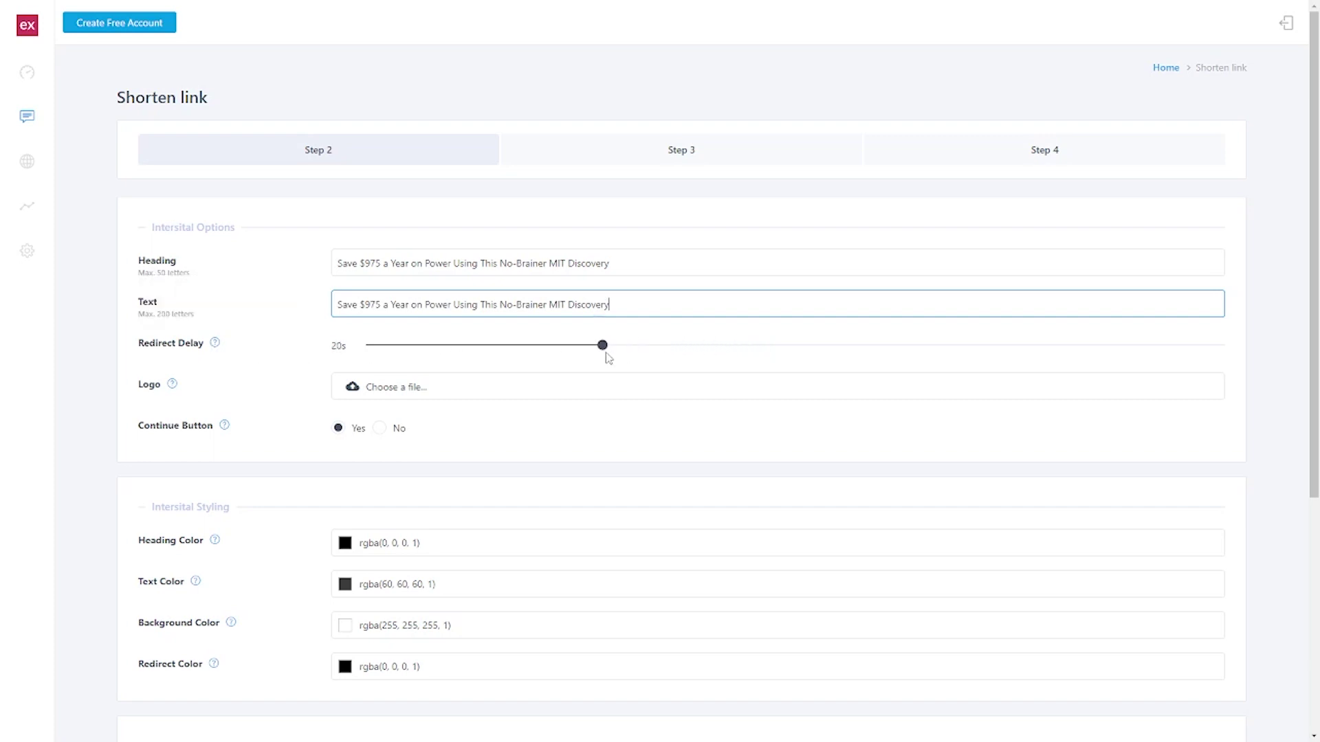
pyautogui.click(341, 347)
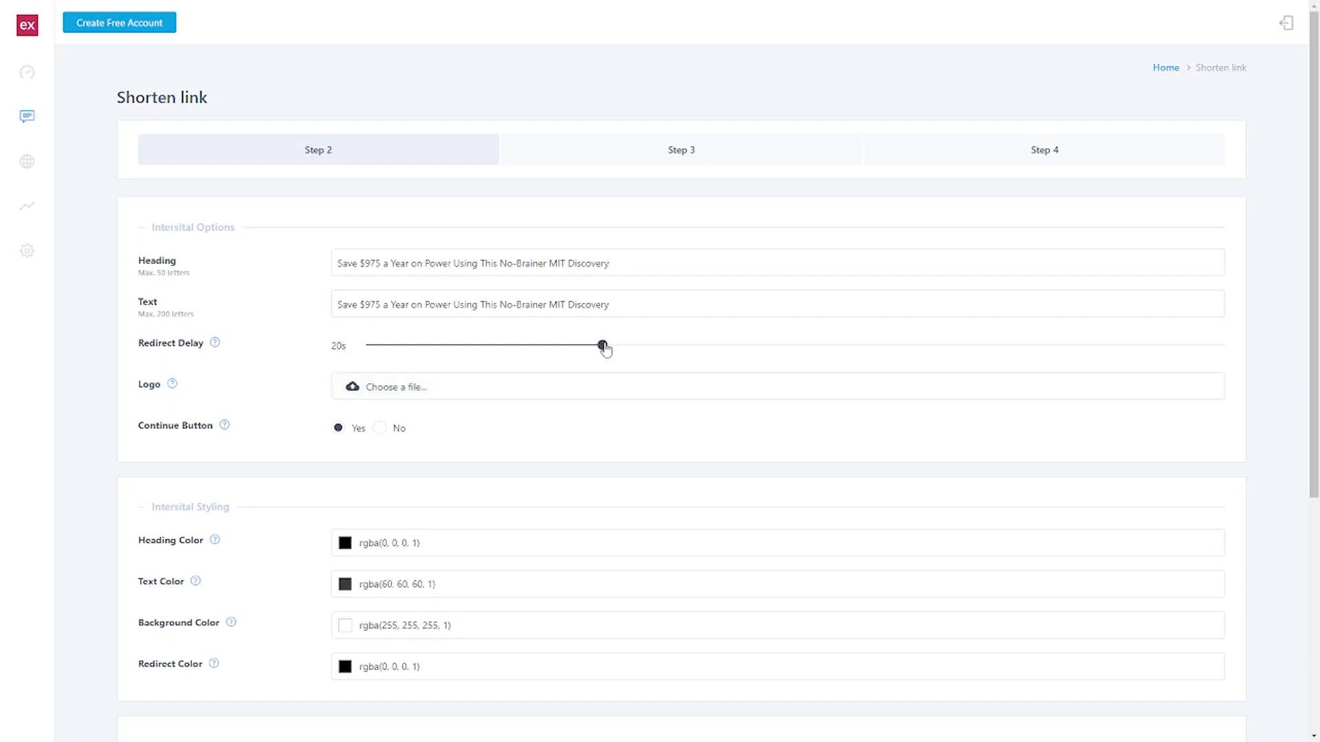
pyautogui.moveTo(602, 345); pyautogui.dragTo(29, 348)
pyautogui.scroll(-1, 312, 372)
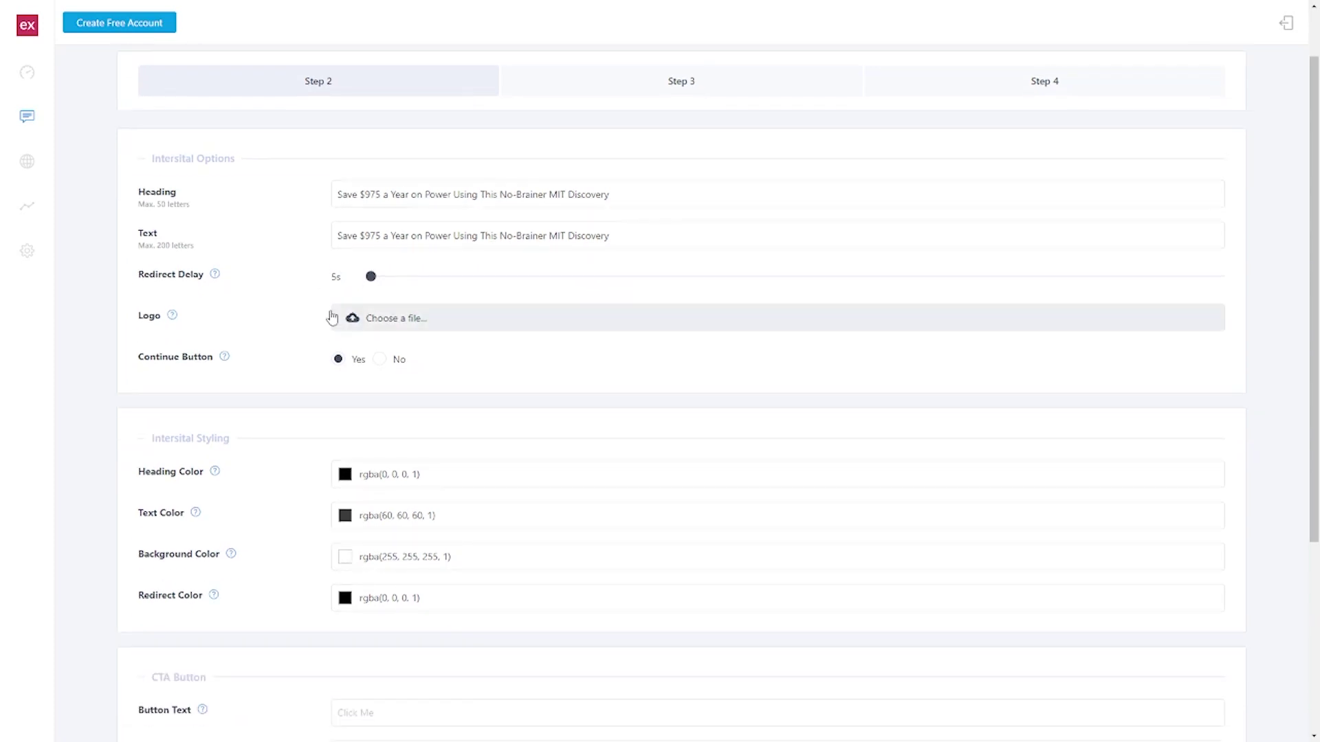
# Set the CTA button text to the Save $975 headline and its URL to the Digistore24 promolink
pyautogui.scroll(-4, 328, 308)
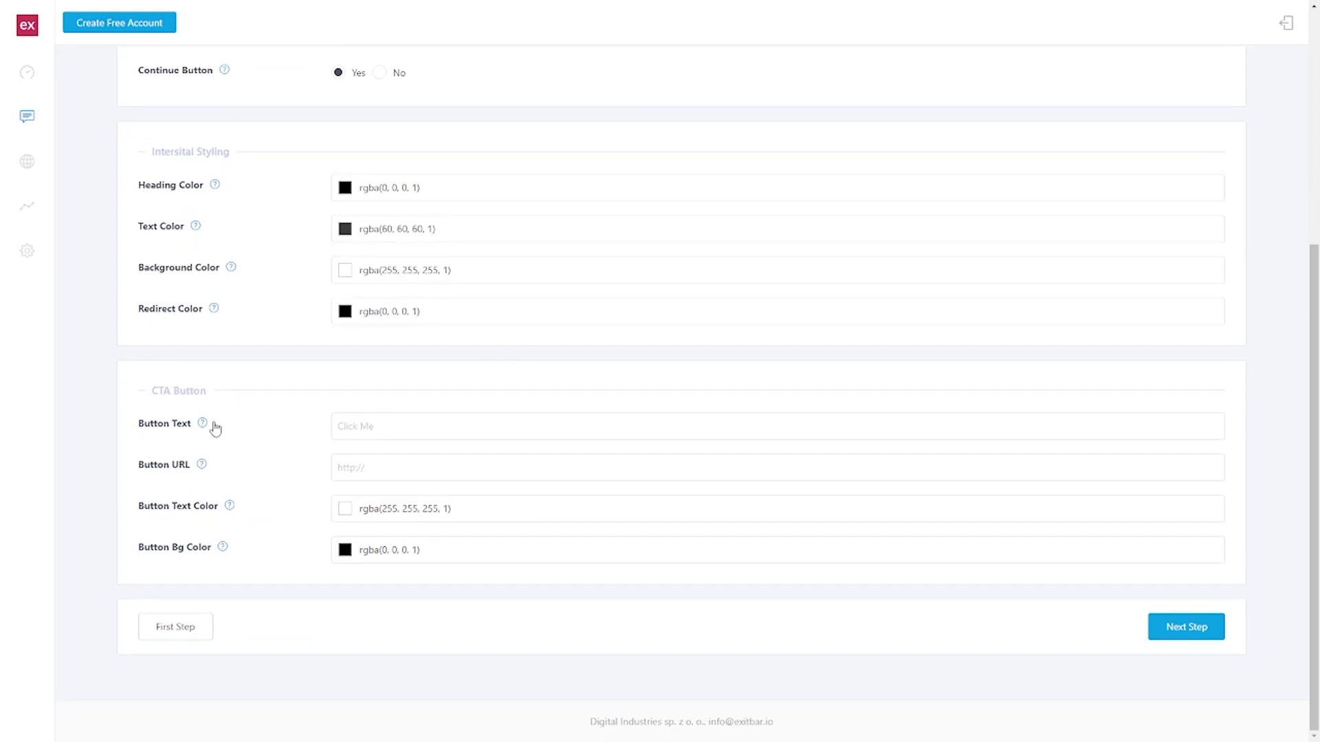
pyautogui.click(387, 428)
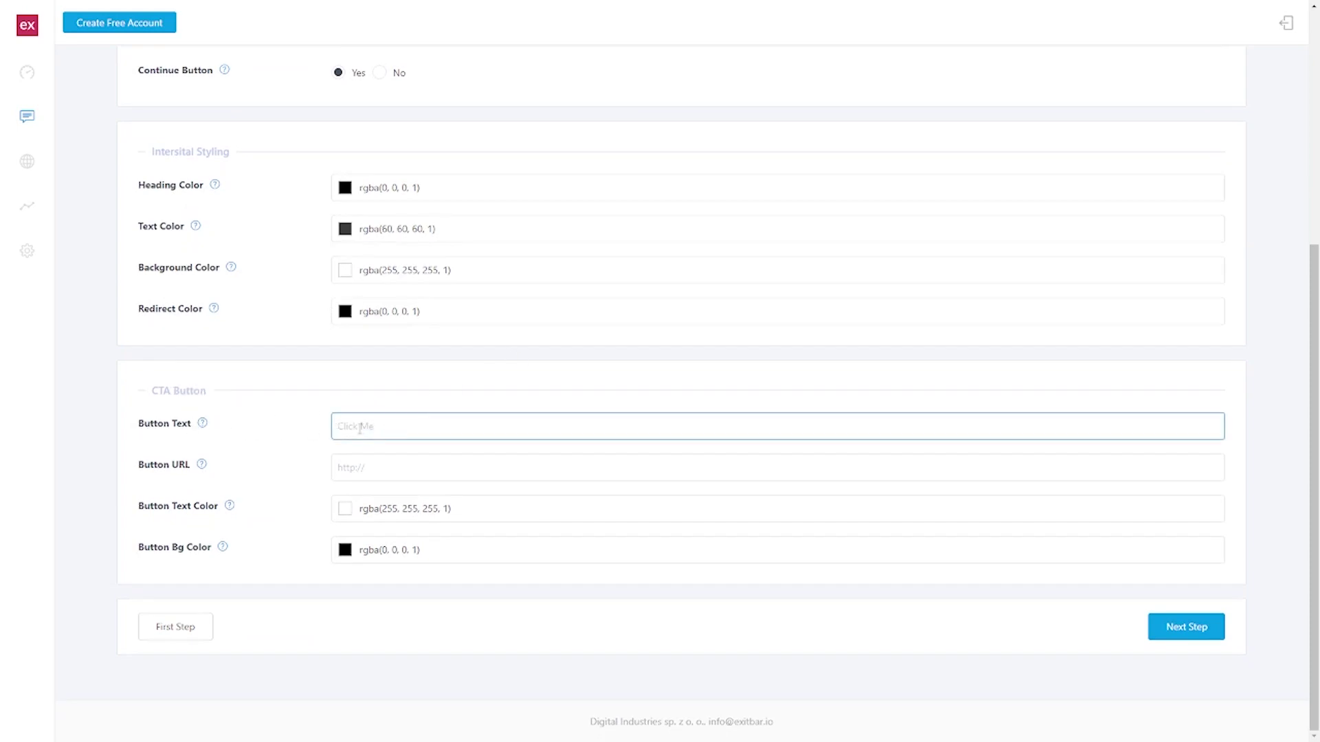
pyautogui.write('Save $975 a Year on Power Using This No-Brainer MIT Discovery')
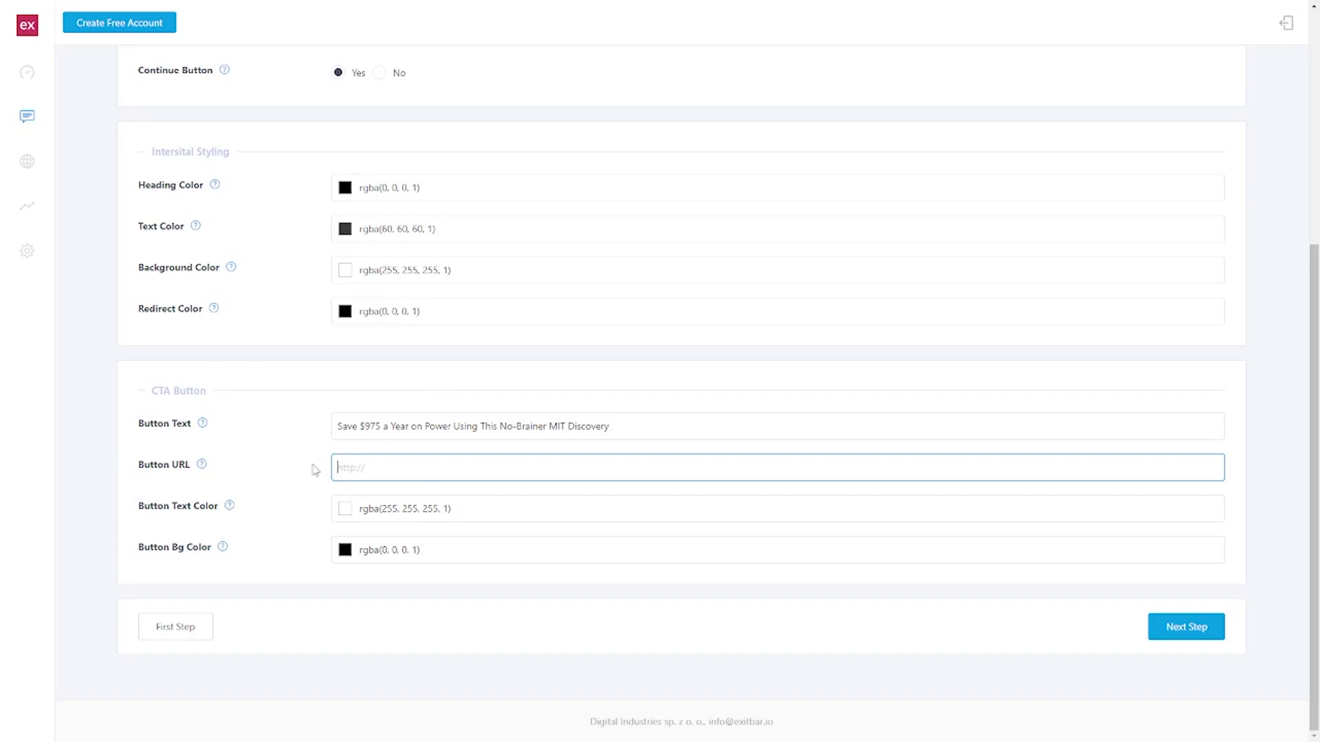
pyautogui.hotkey('ctrl', 'v')
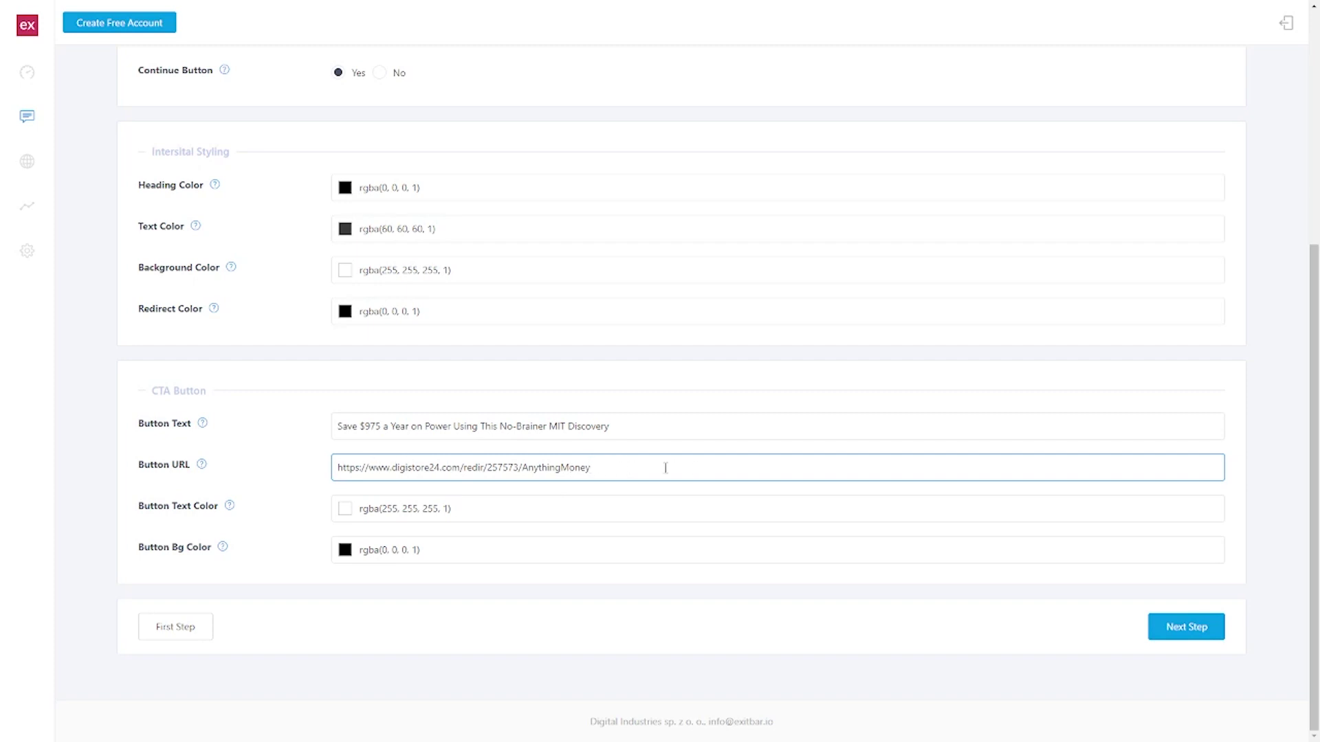
pyautogui.click(1177, 629)
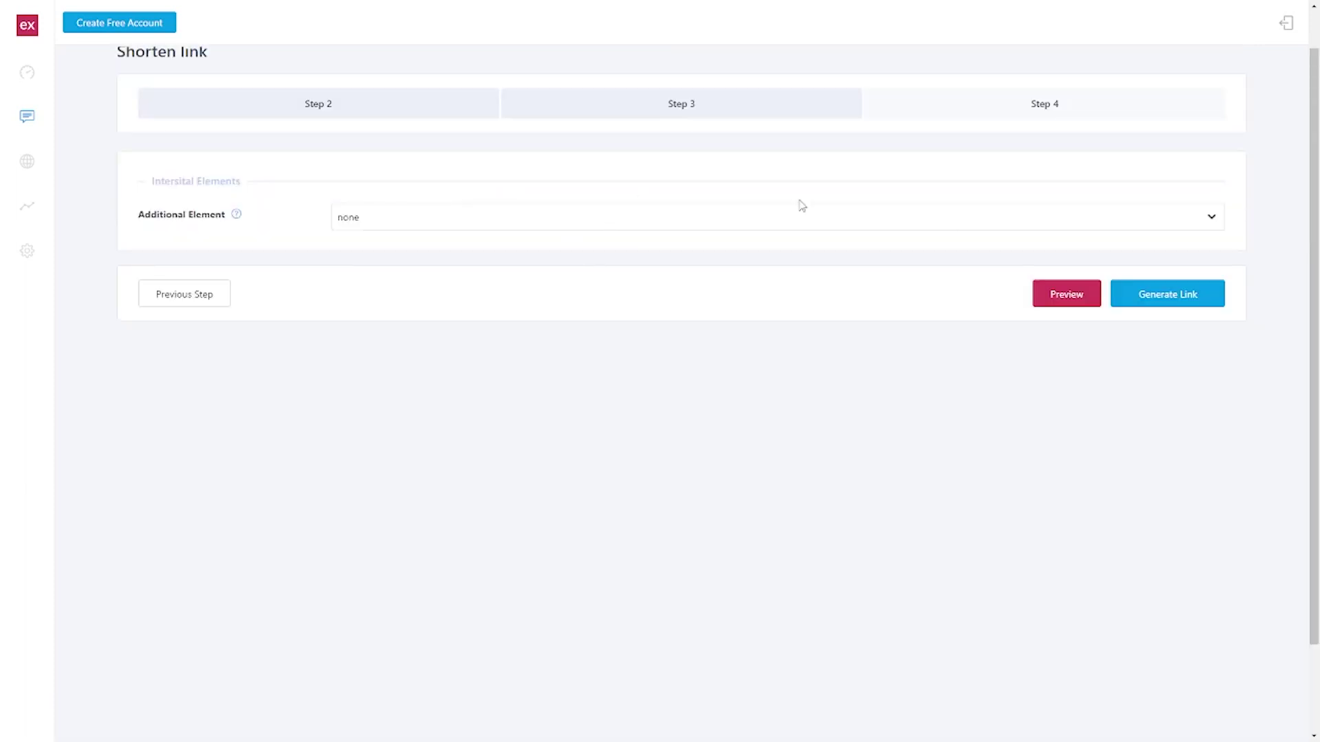
# Generate the Exitbar short link, skip the sign-up form, and select the new link
pyautogui.click(1197, 301)
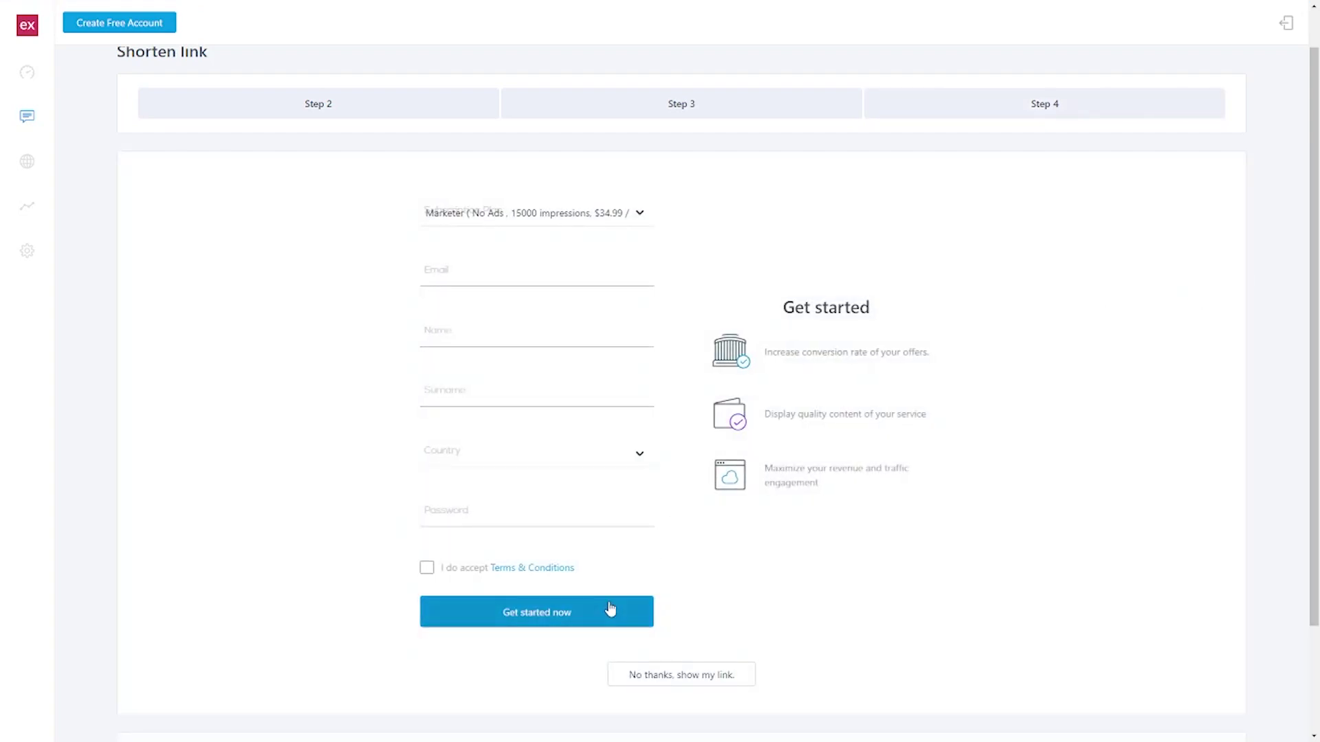
pyautogui.click(664, 673)
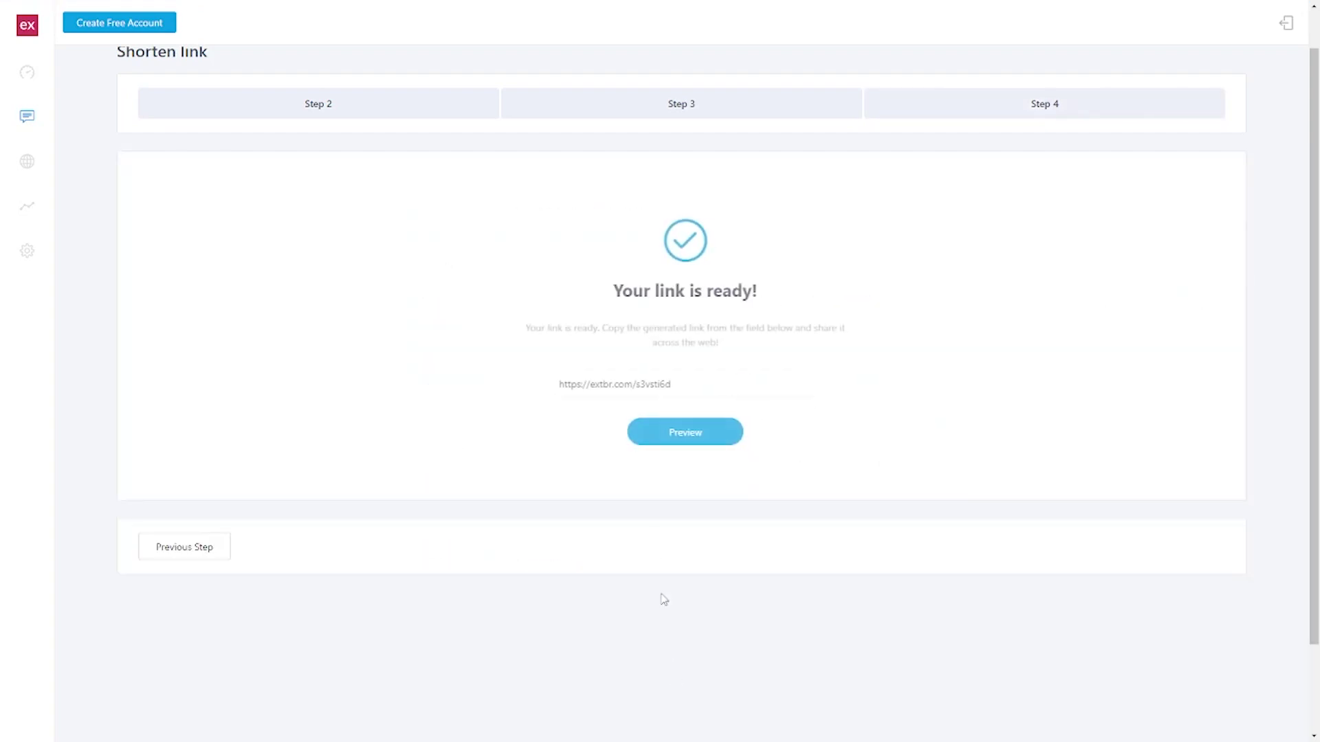
pyautogui.click(712, 385)
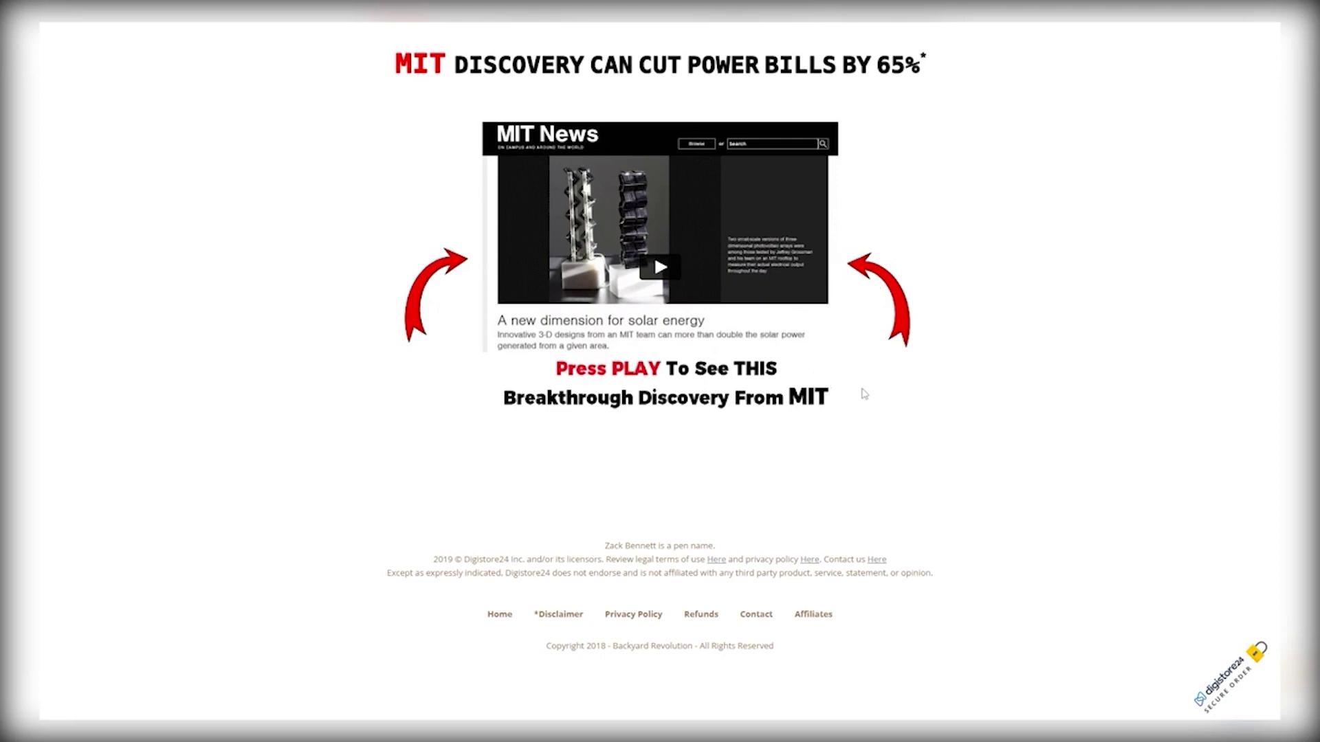
# Play the MIT power-bill sales page video in the link preview, then pause it
pyautogui.click(543, 303)
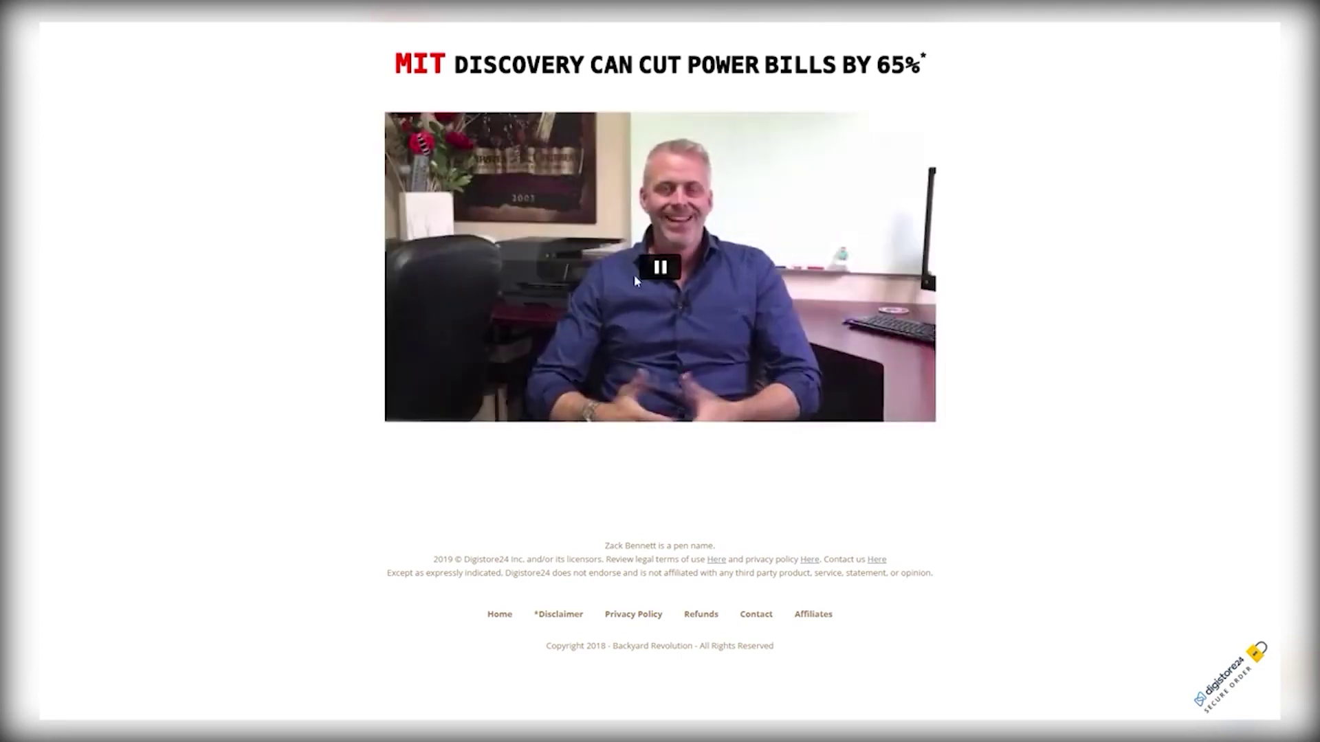
pyautogui.click(653, 282)
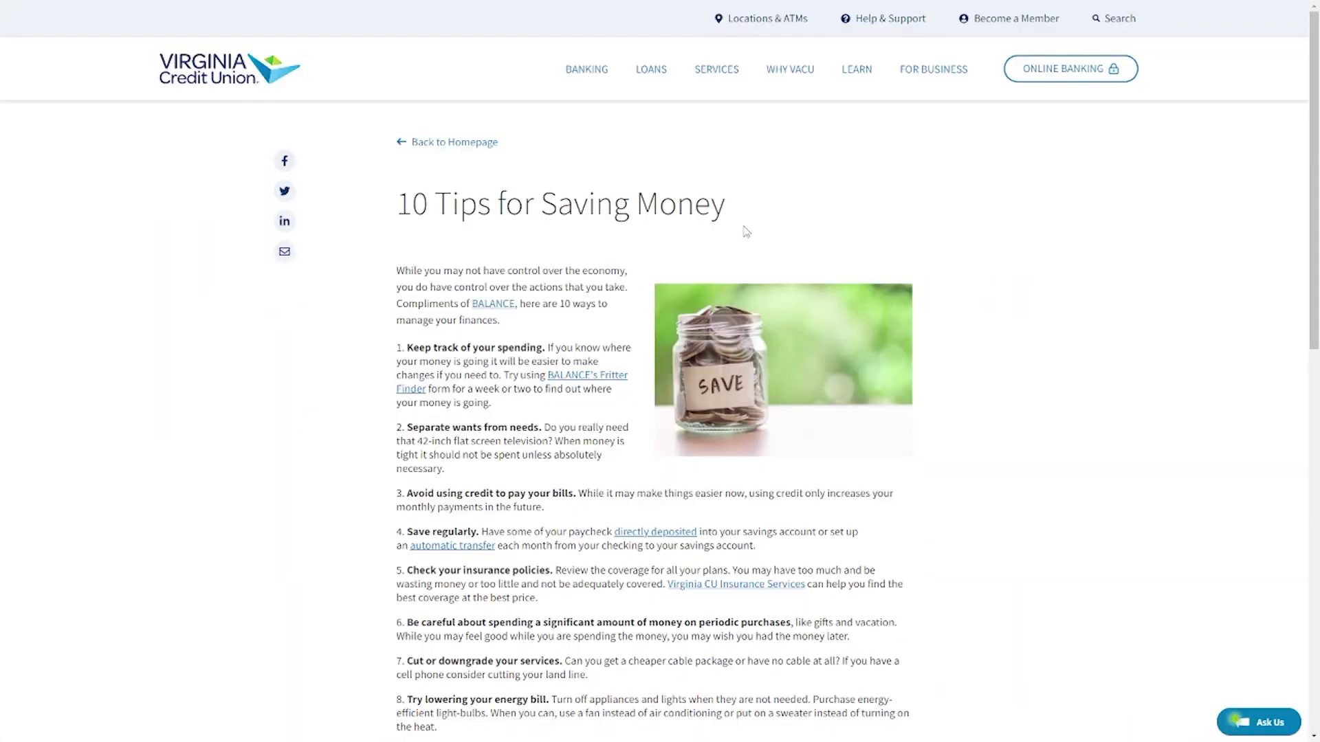
# Scroll through the VACU '10 Tips for Saving Money' article to its later tips
pyautogui.scroll(-1, 650, 300)
pyautogui.scroll(-1, 650, 300)
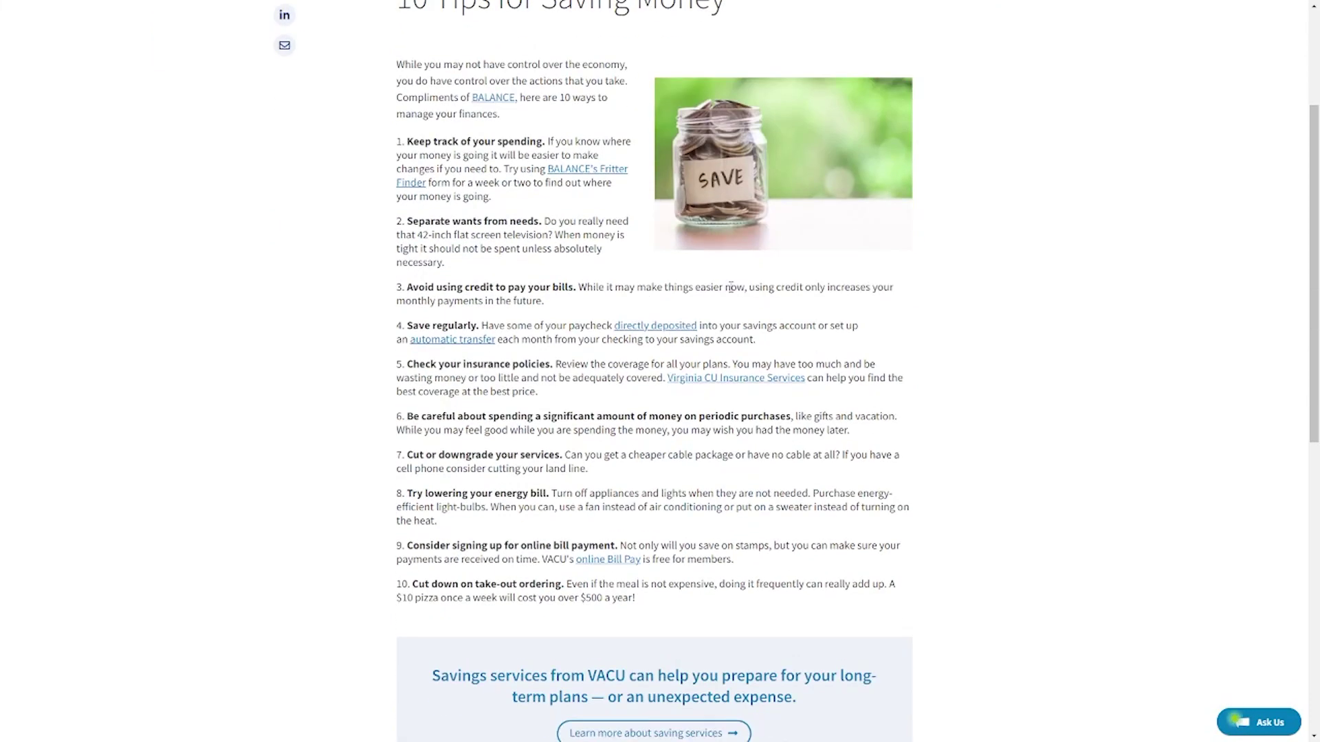
pyautogui.scroll(3, 585, 233)
pyautogui.scroll(-1, 545, 596)
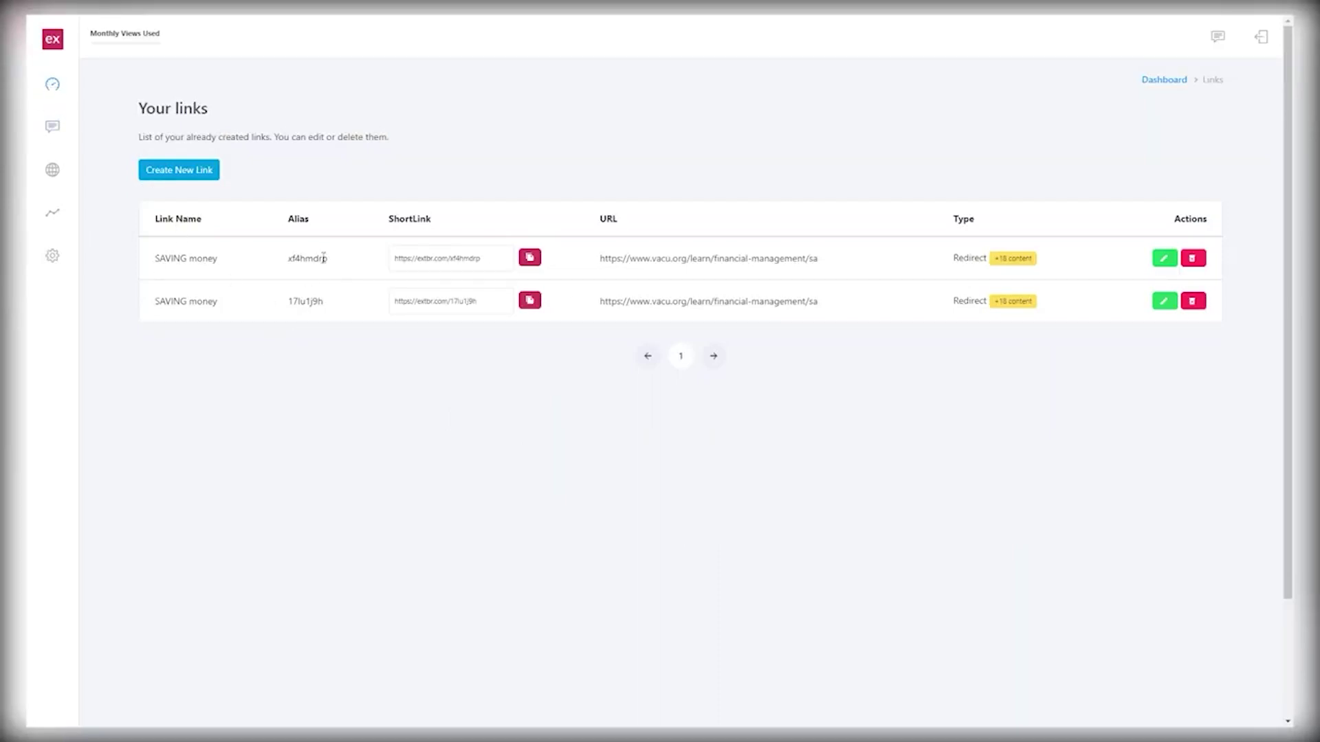
# Copy the first 'SAVING money' ShortLink from the Your links list
pyautogui.moveTo(218, 258); pyautogui.dragTo(169, 259)
pyautogui.click(528, 259)
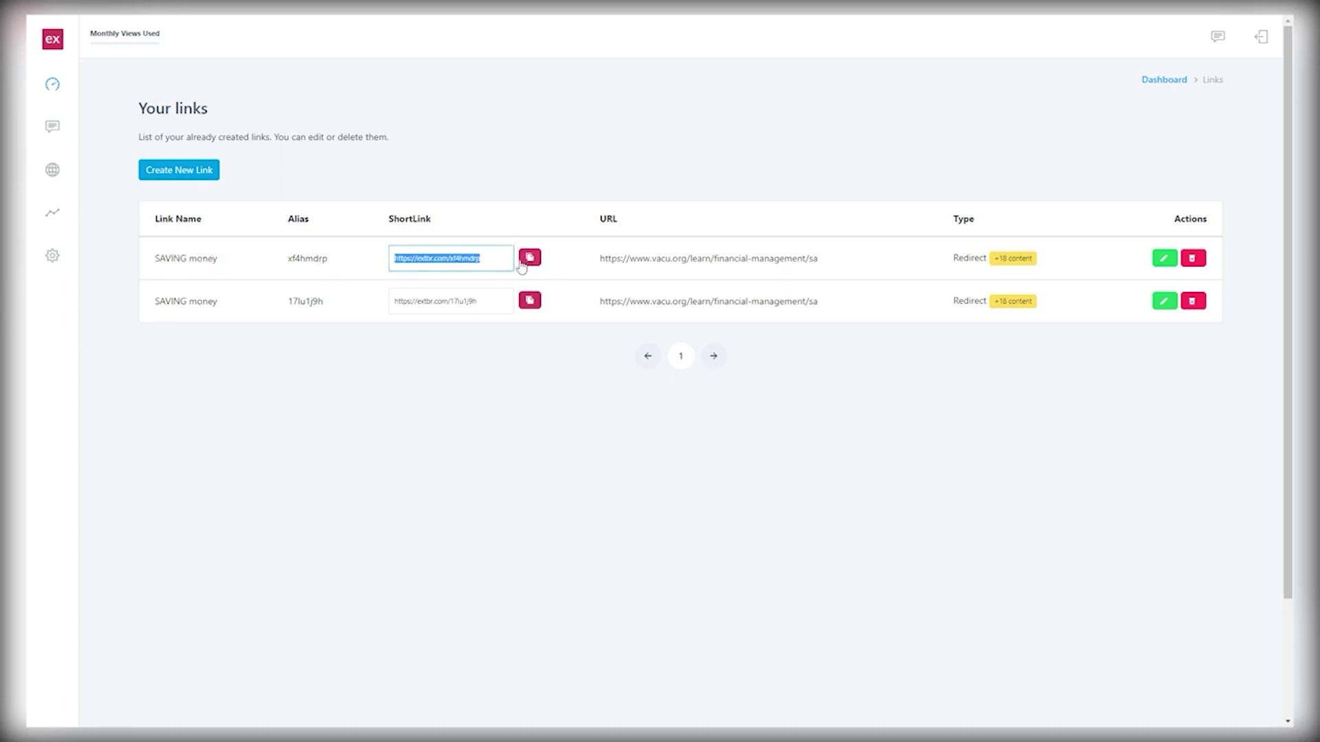
pyautogui.click(527, 261)
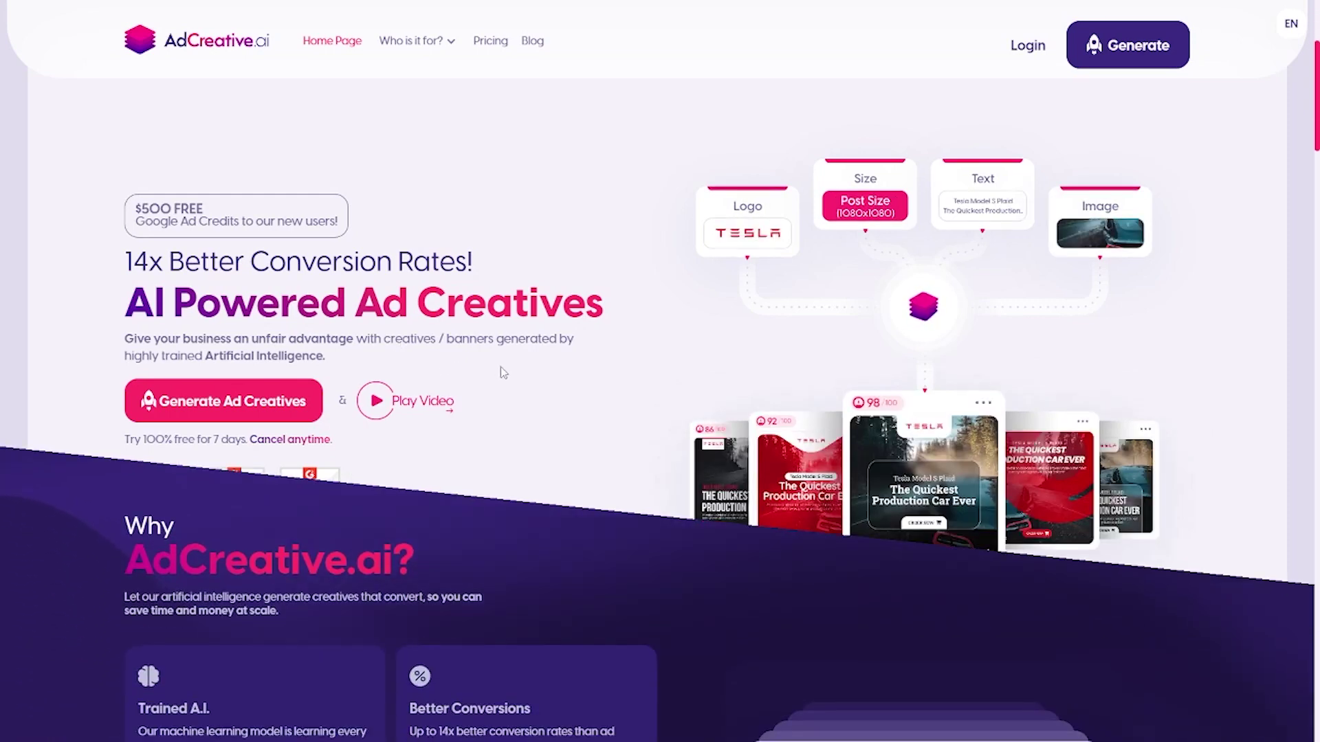
# Scroll the AdCreative.ai homepage down to the six-step 'How does it work?' section
pyautogui.scroll(-4, 502, 372)
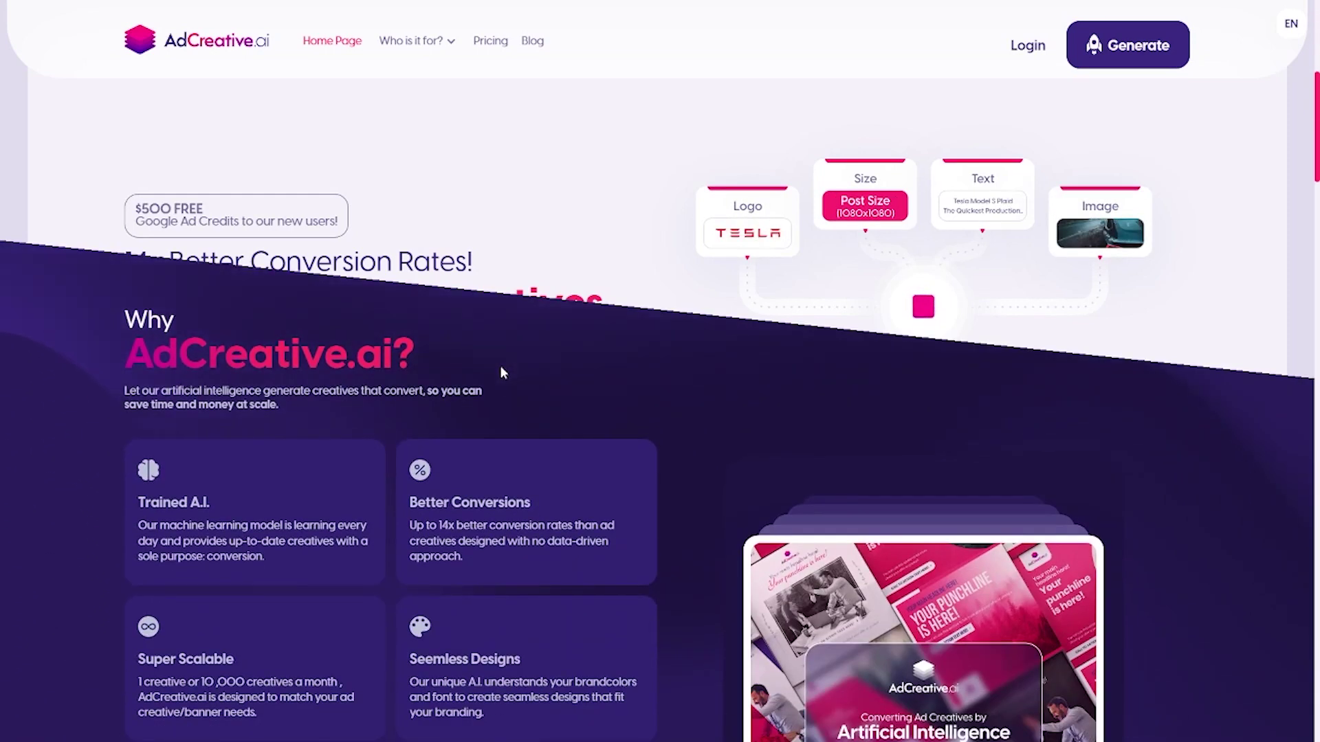
pyautogui.scroll(-4, 564, 367)
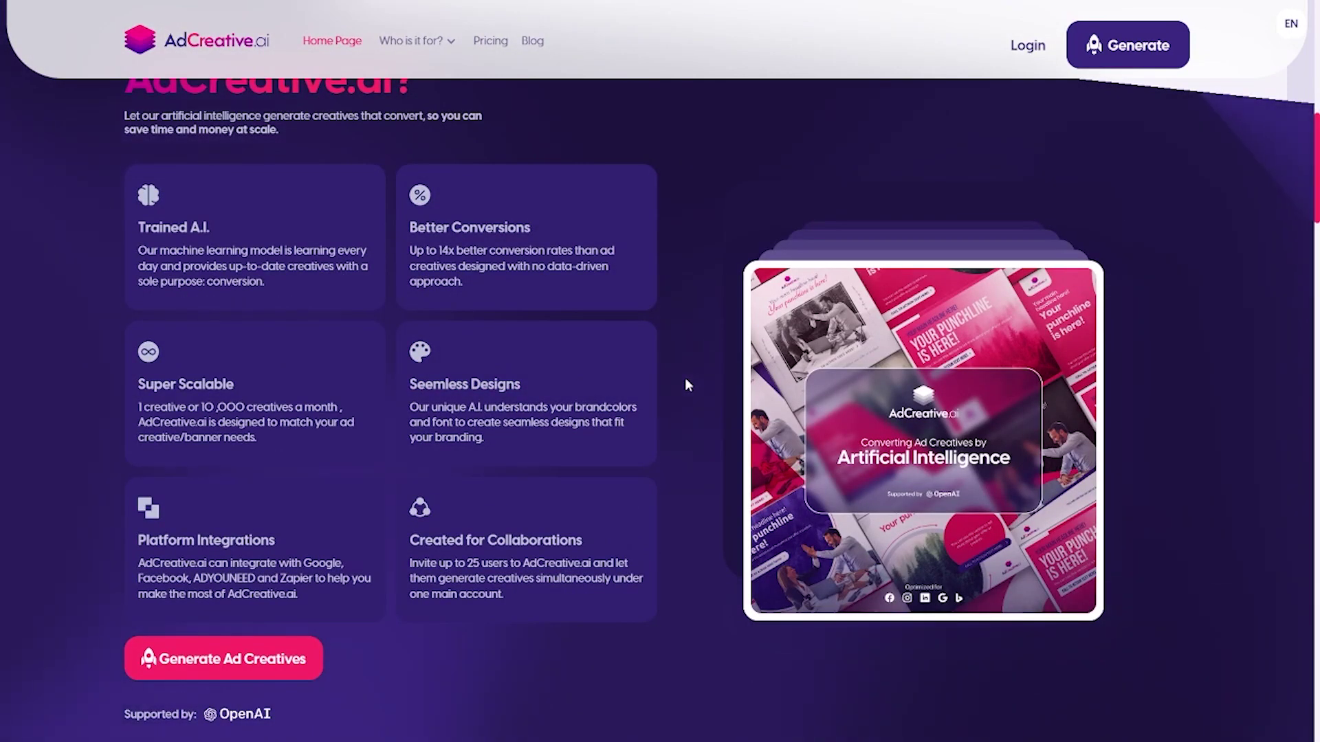
pyautogui.scroll(-2, 686, 382)
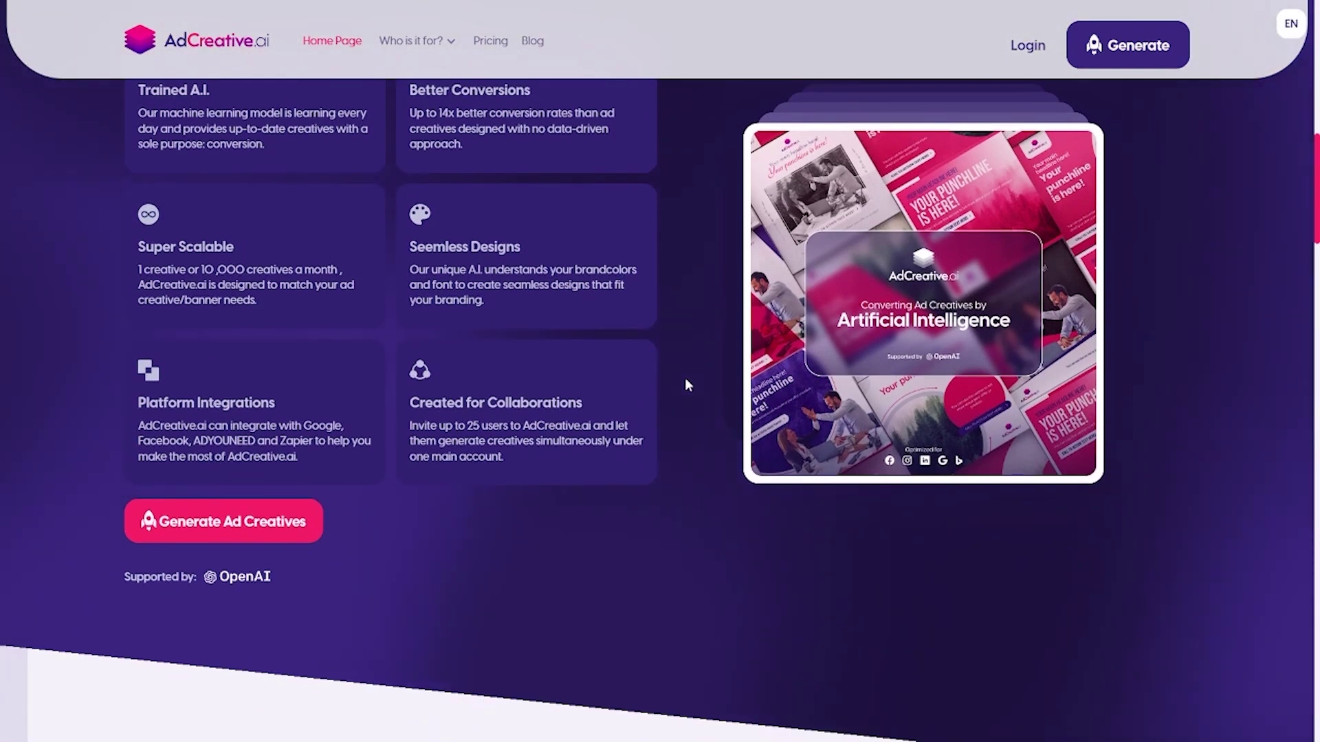
pyautogui.scroll(1, 686, 382)
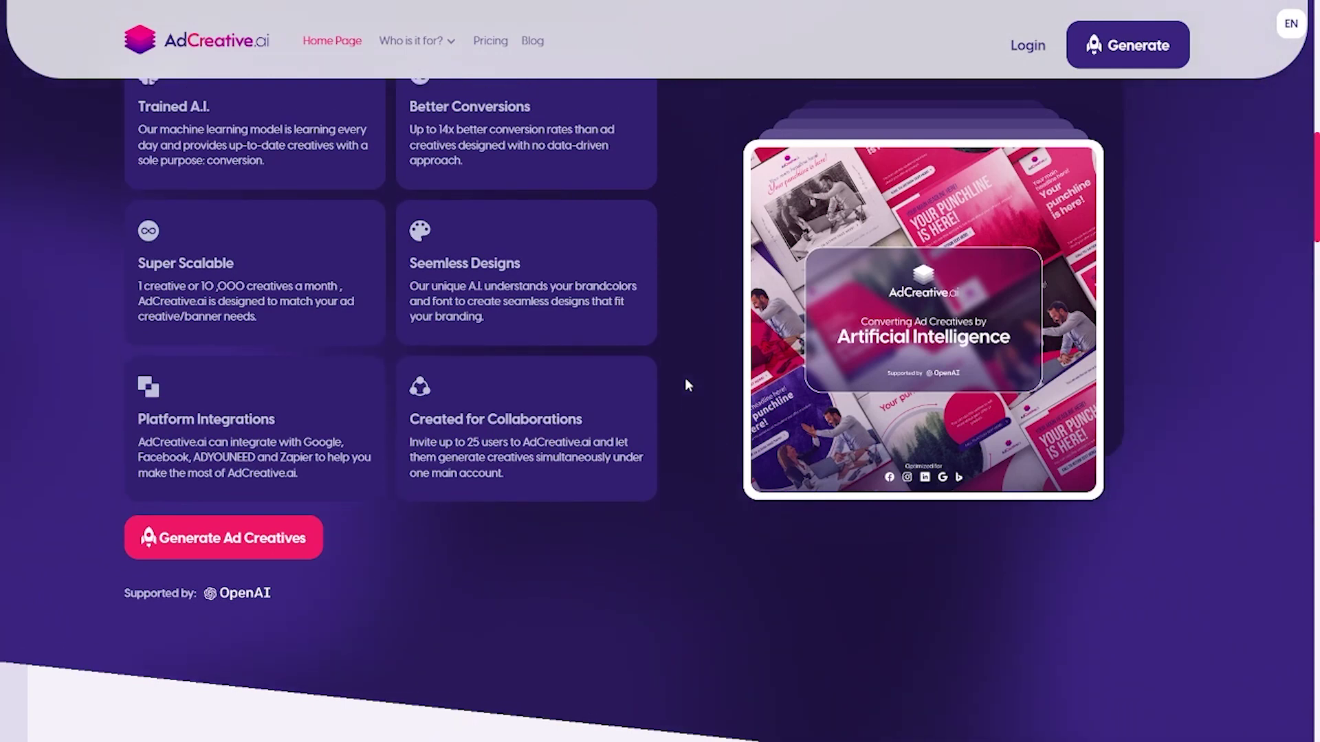
pyautogui.scroll(-2, 685, 384)
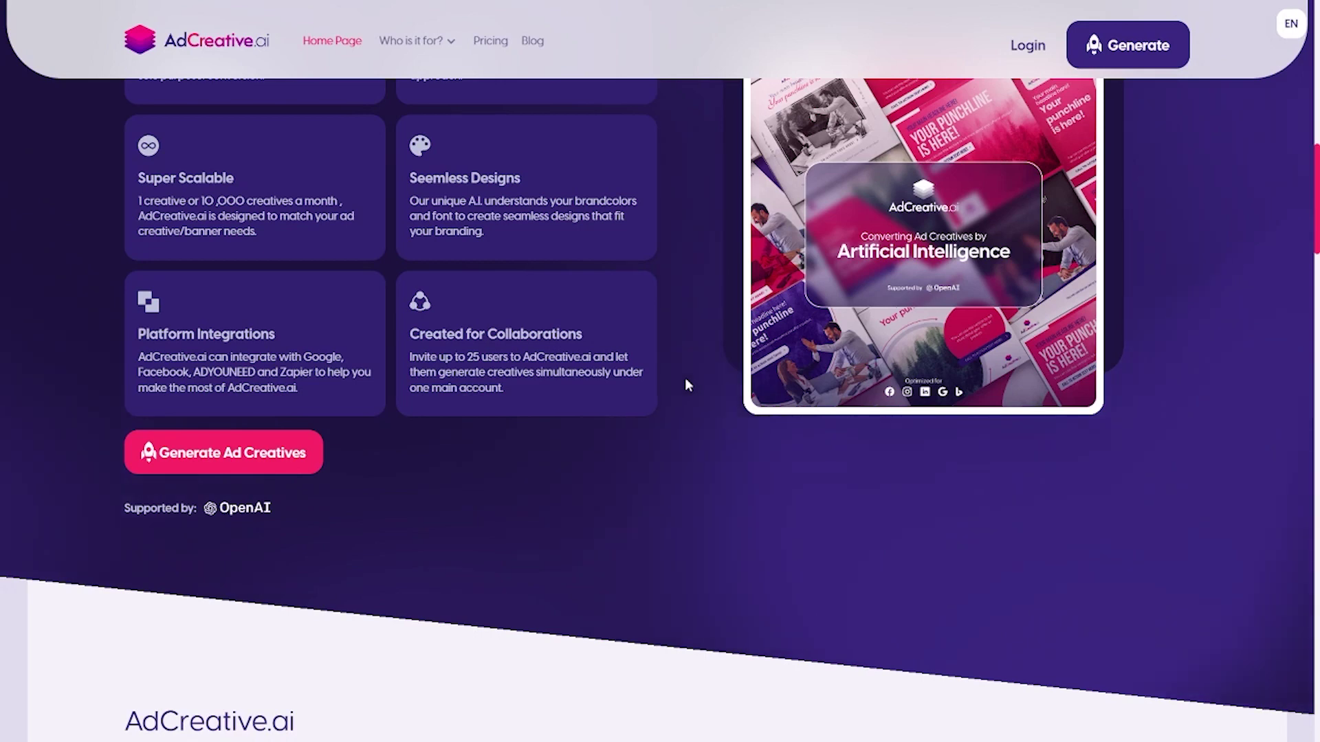
pyautogui.scroll(-2, 687, 384)
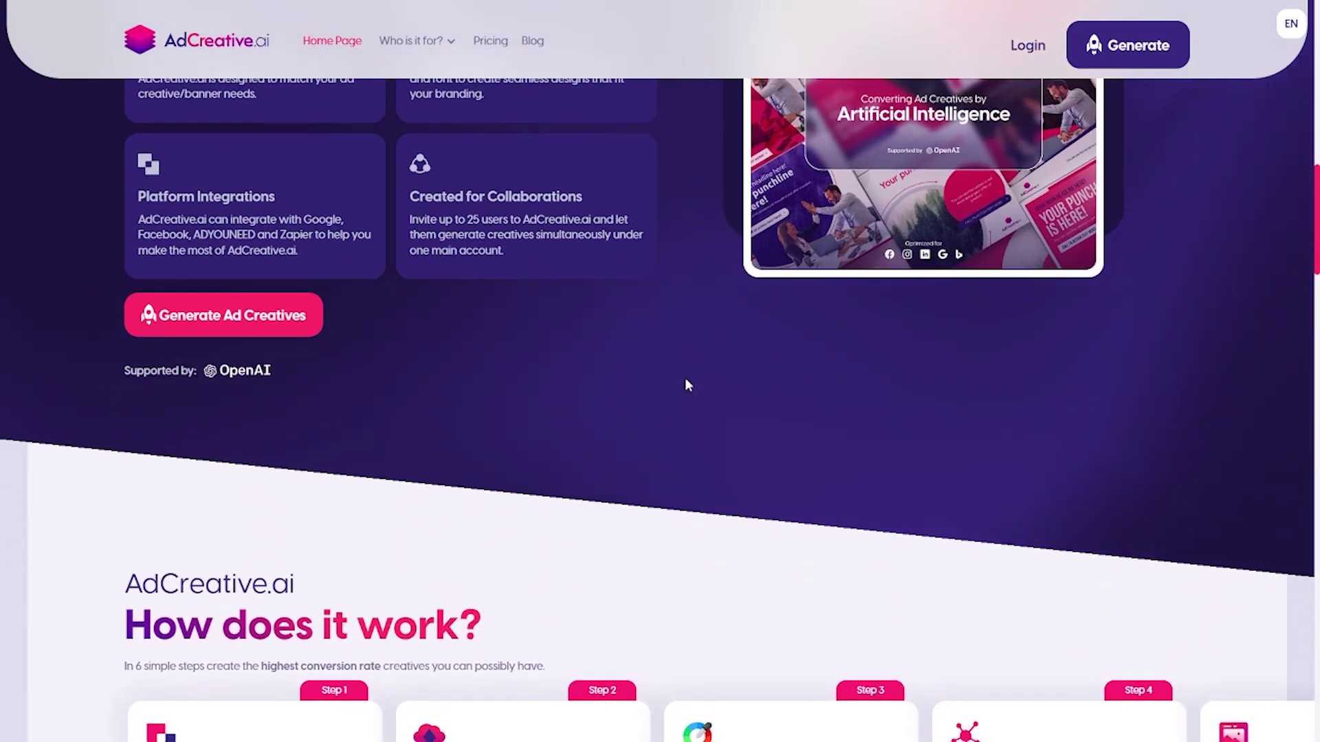
pyautogui.scroll(-2, 688, 385)
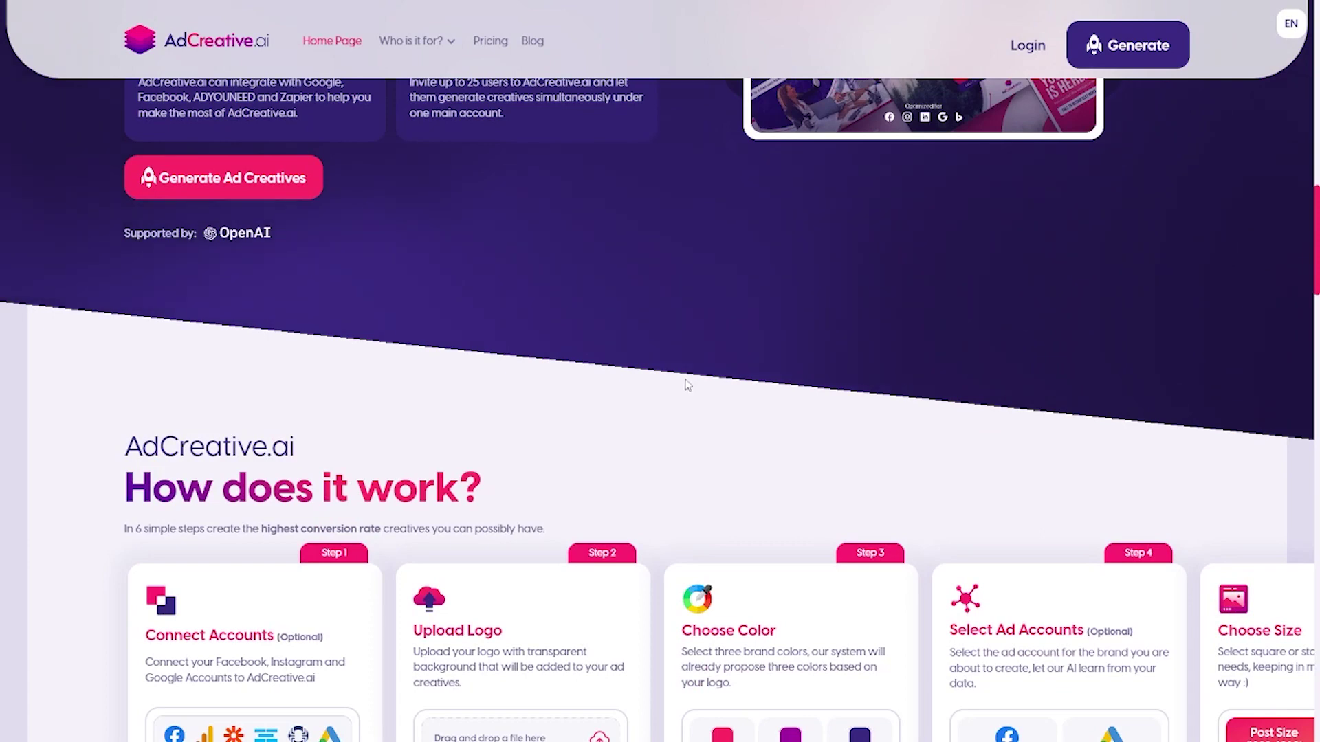
pyautogui.scroll(-2, 686, 385)
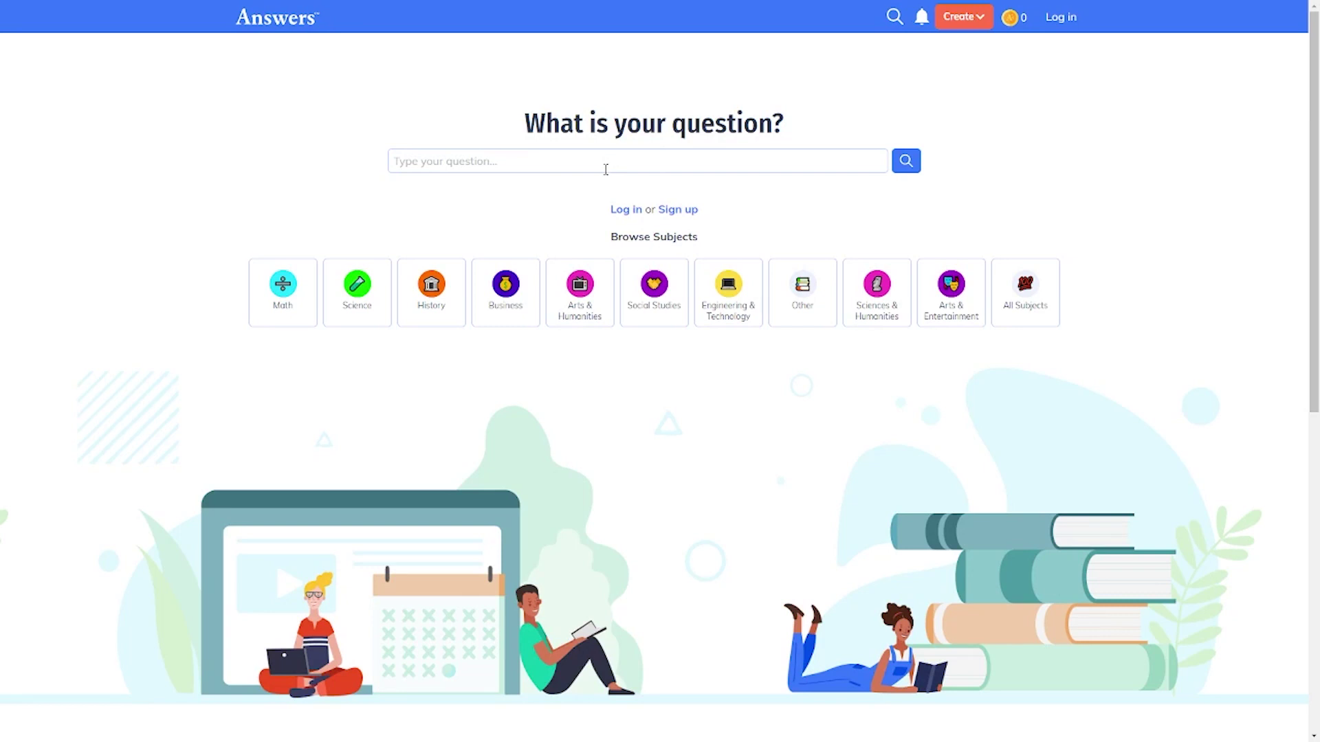
# Search Answers.com for 'how to earn money' using the question box suggestion
pyautogui.click(490, 163)
pyautogui.write('how ')
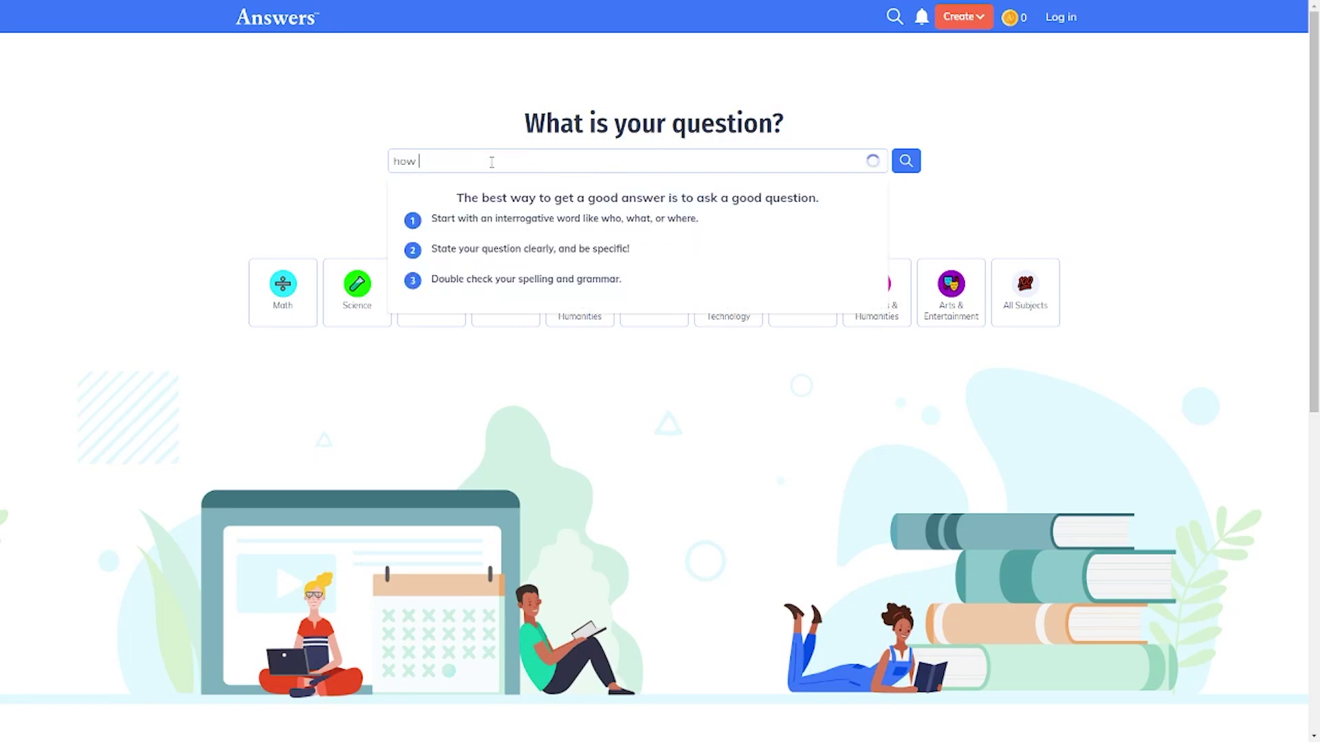
pyautogui.write('to earn money')
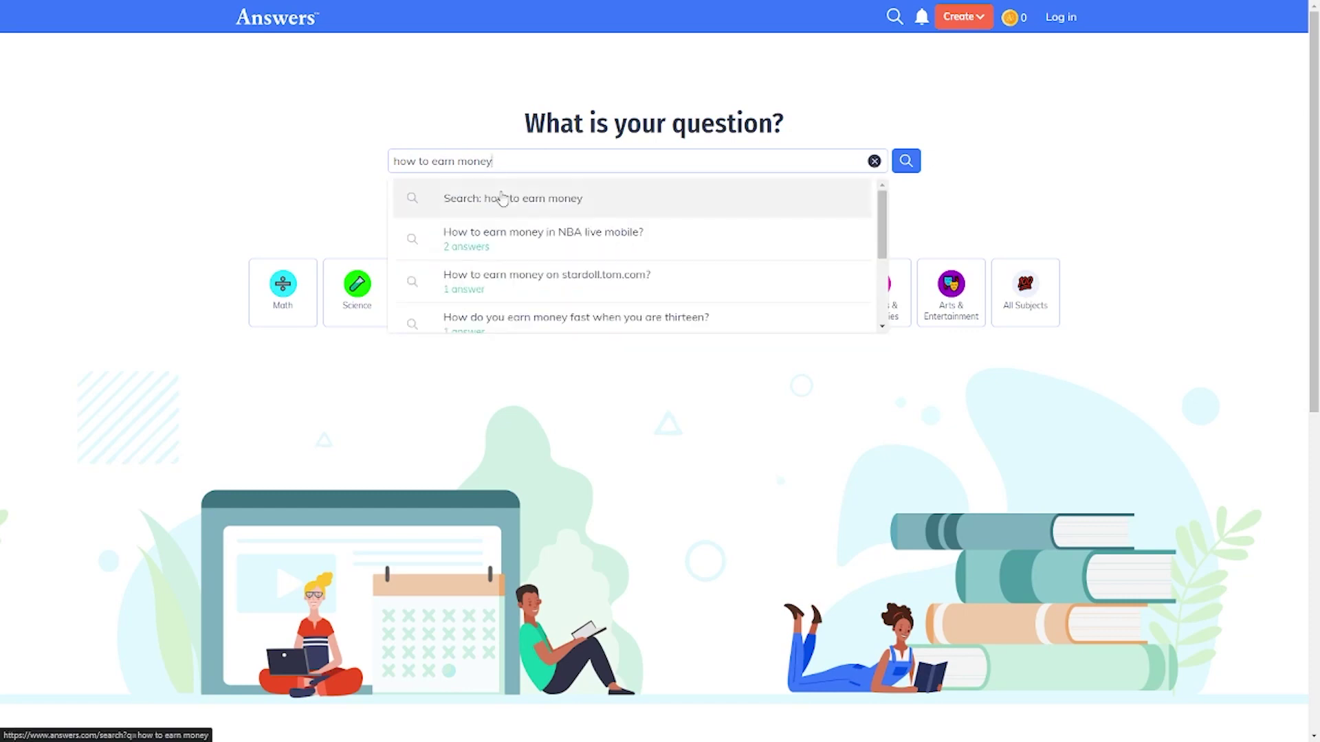
pyautogui.click(489, 198)
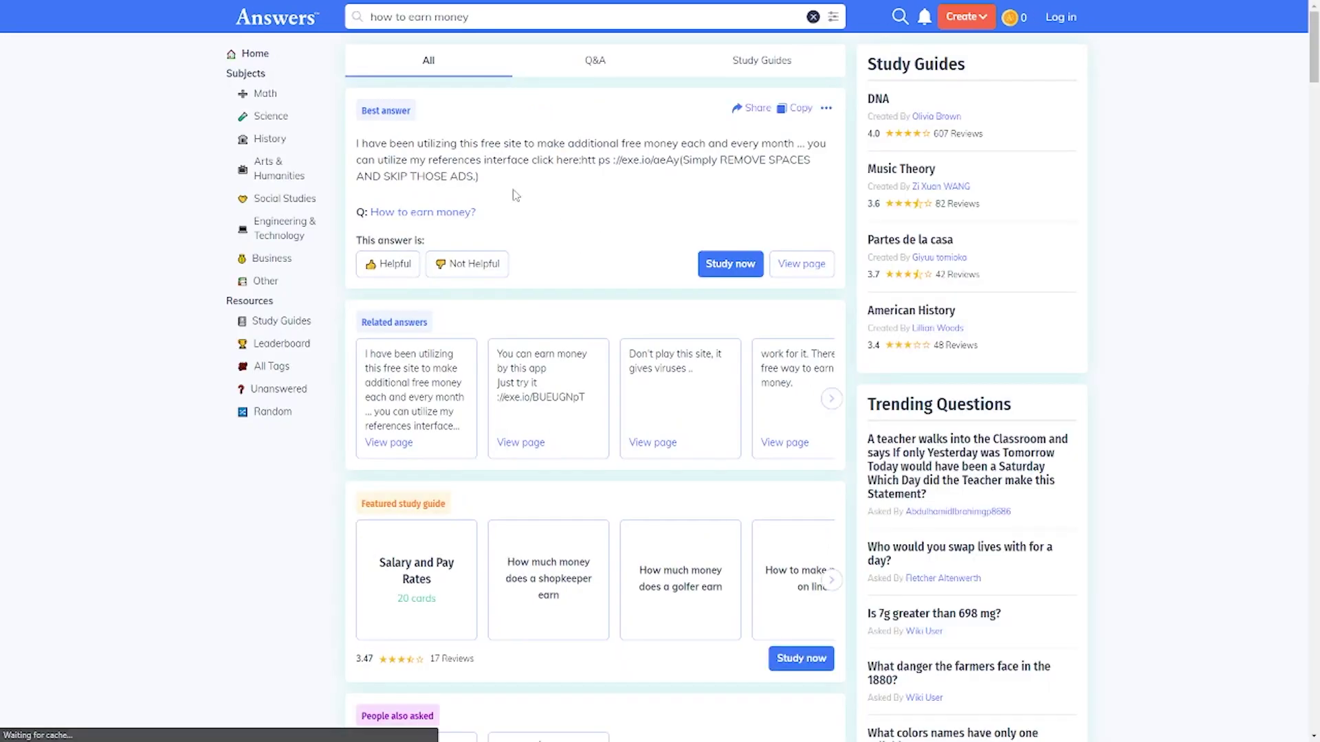
# Open the 'How to earn money?' question page from the search results
pyautogui.scroll(-1, 605, 258)
pyautogui.scroll(1, 757, 258)
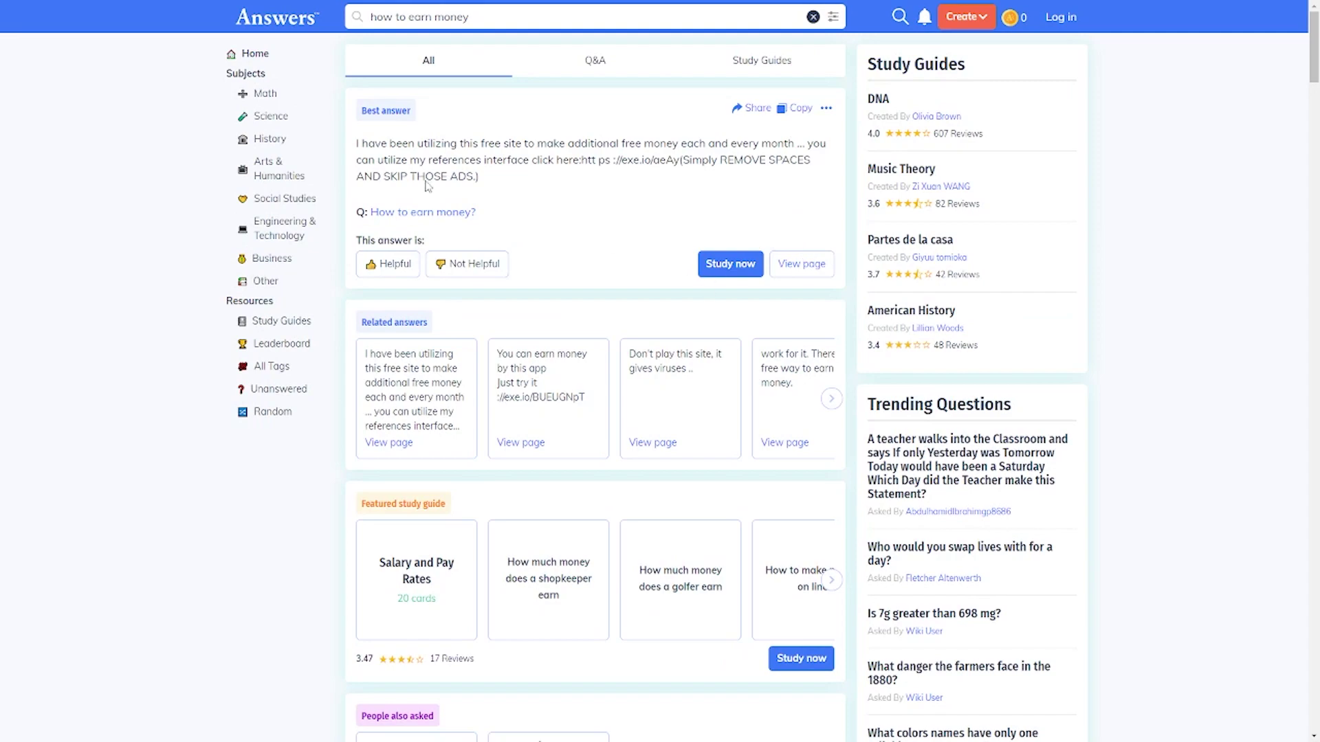
pyautogui.scroll(-2, 569, 352)
pyautogui.scroll(-9, 598, 354)
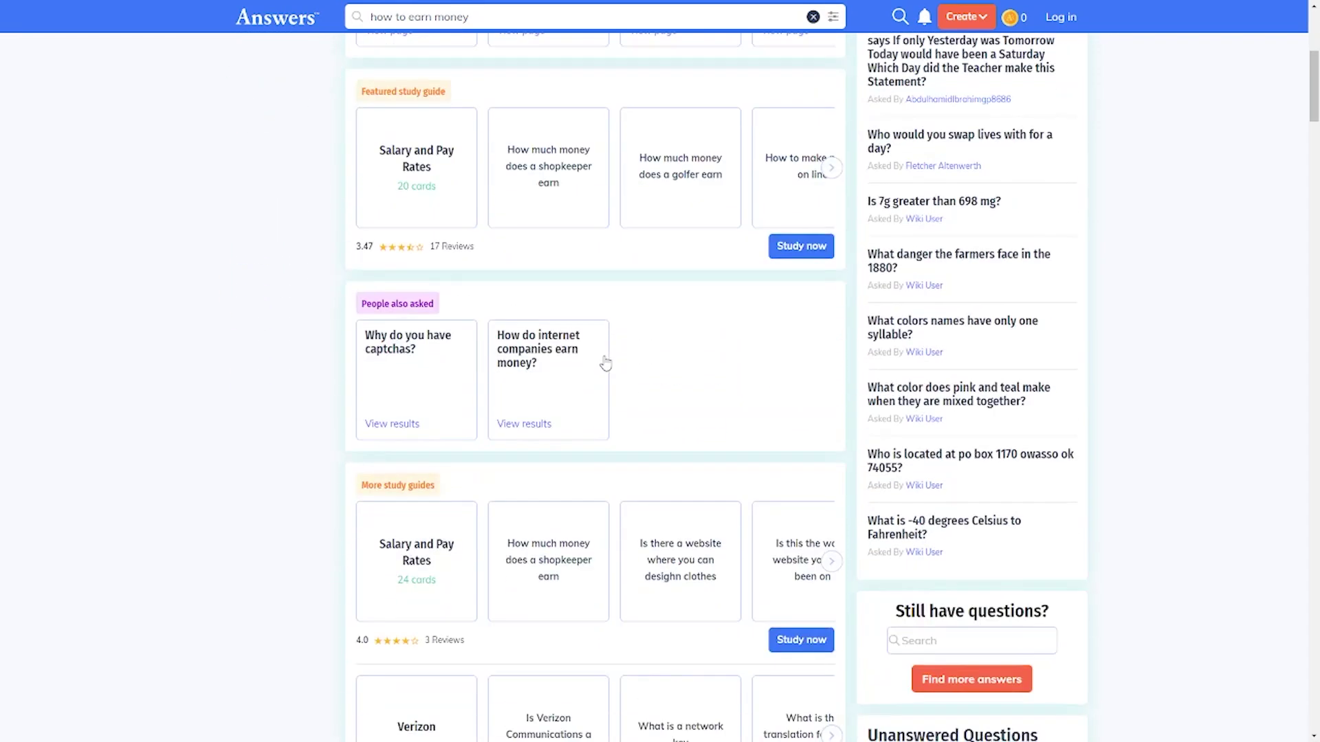
pyautogui.scroll(-3, 569, 449)
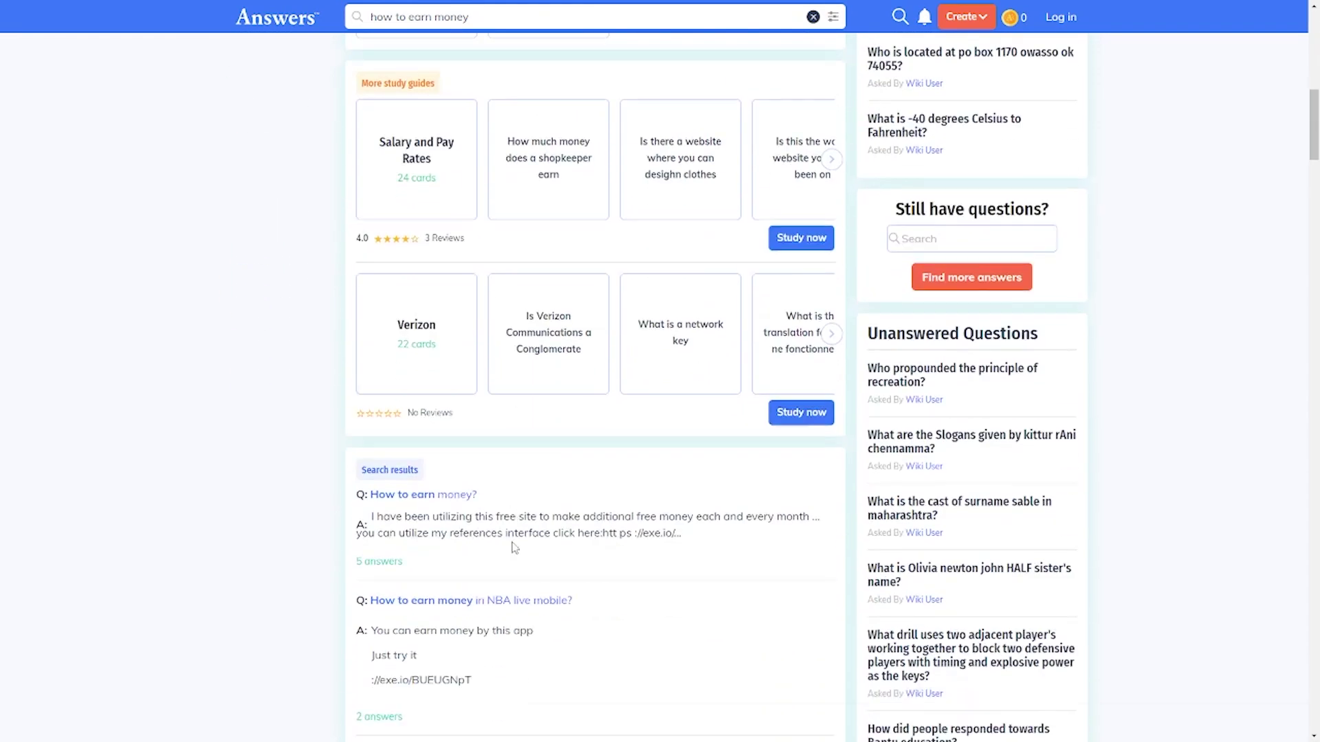
pyautogui.click(384, 416)
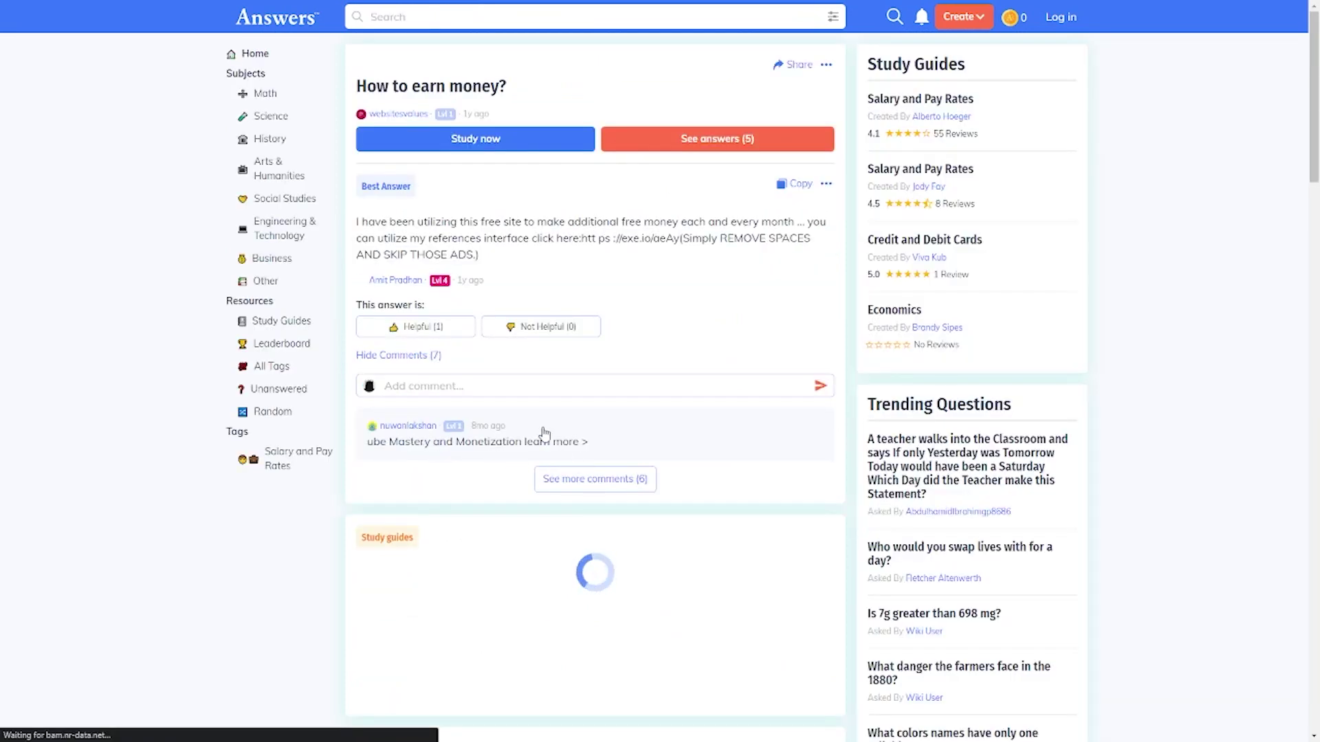
pyautogui.click(530, 389)
pyautogui.hotkey('ctrl', 'v')
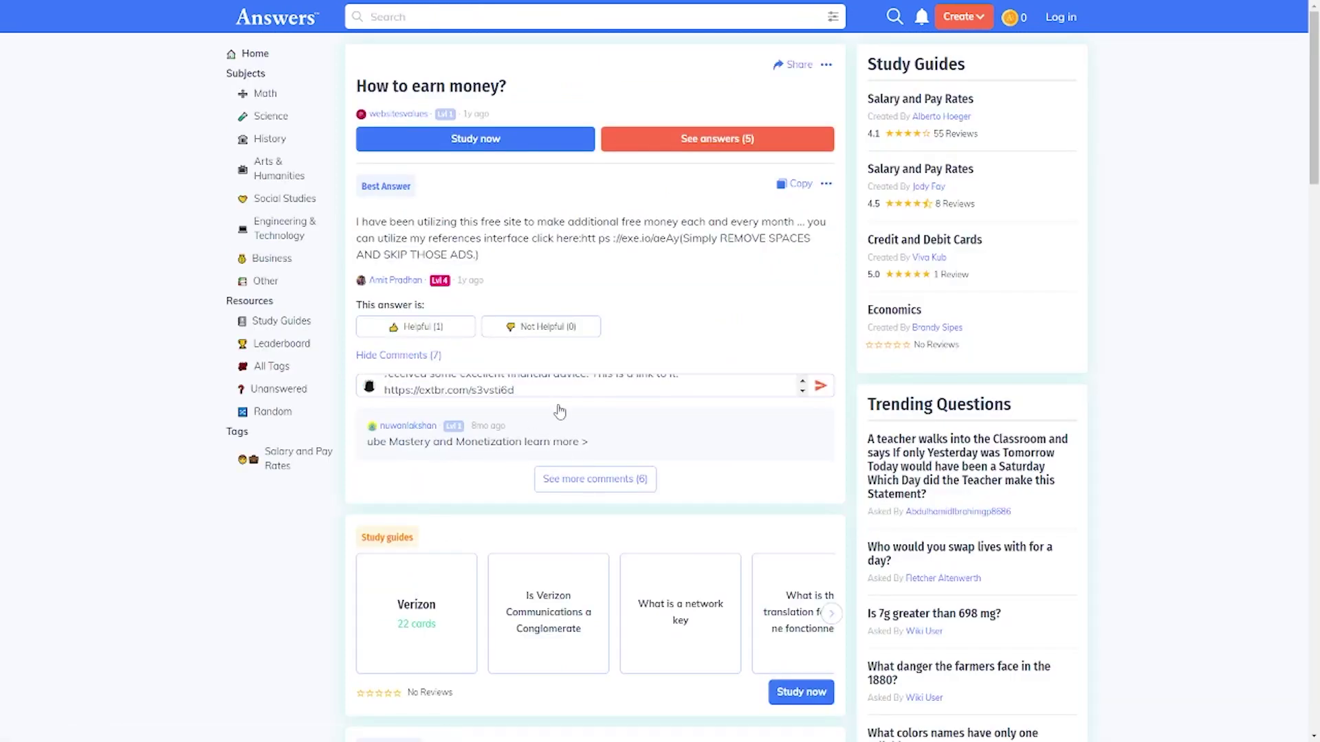
pyautogui.scroll(3, 557, 387)
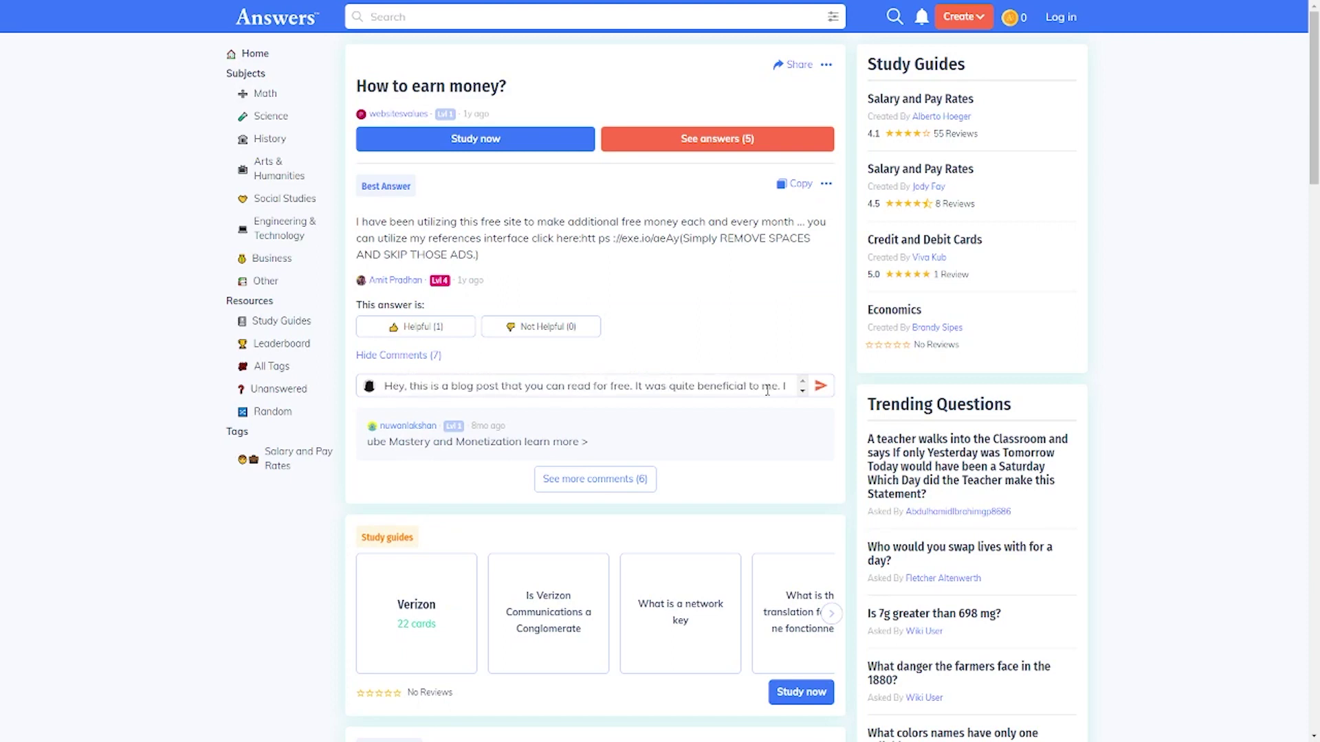
pyautogui.scroll(-3, 767, 389)
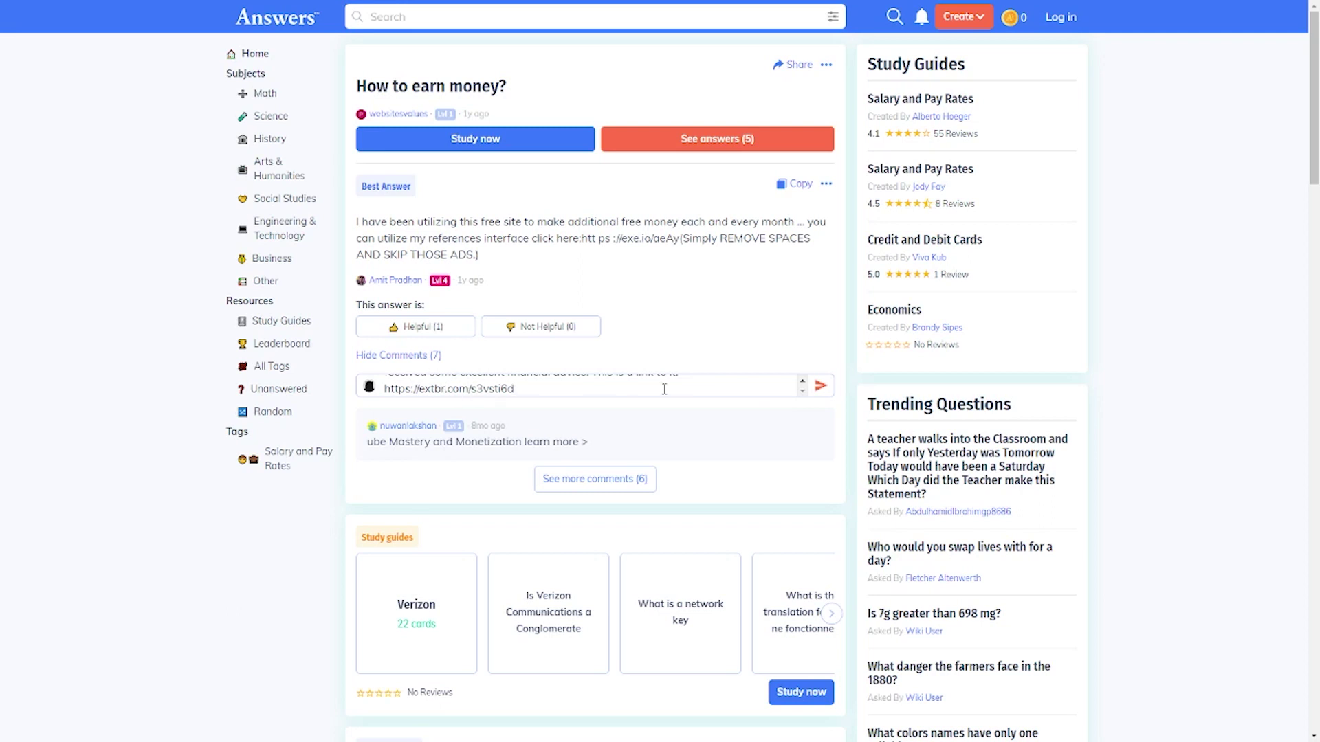
pyautogui.scroll(3, 801, 385)
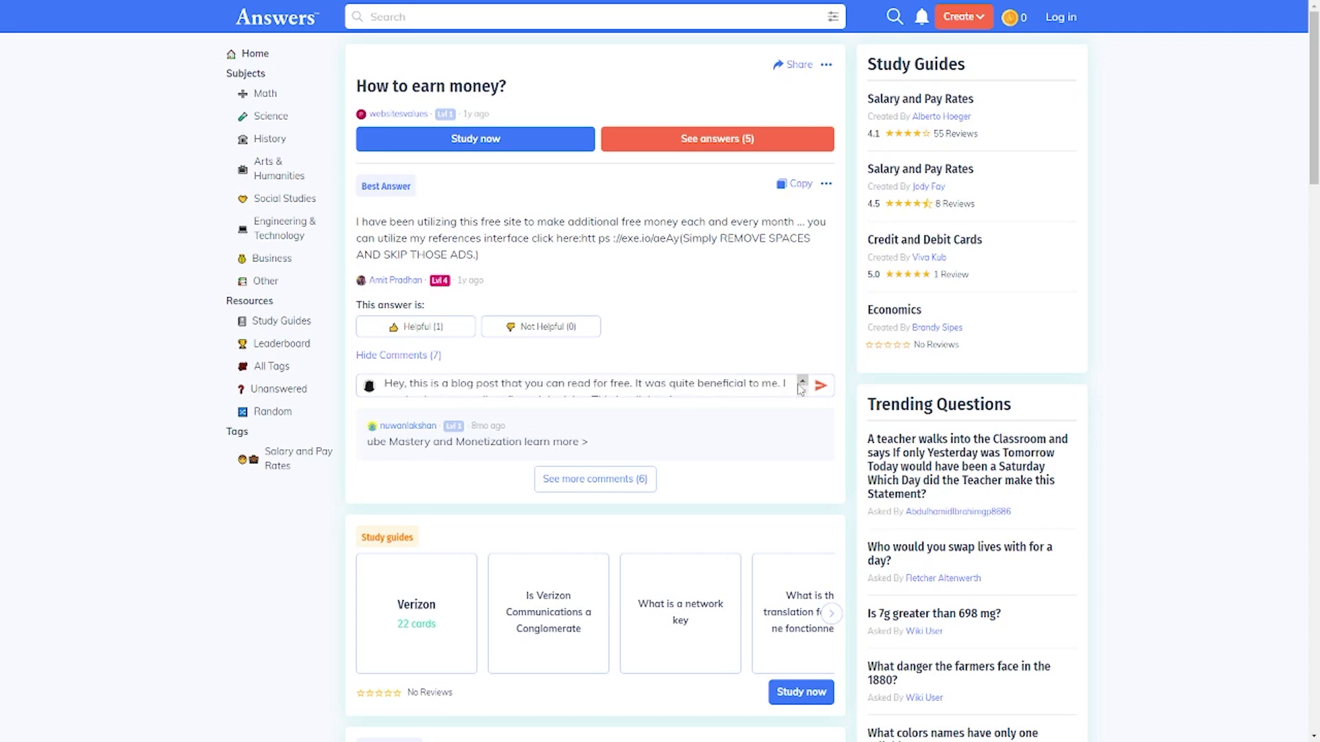
pyautogui.scroll(-3, 494, 384)
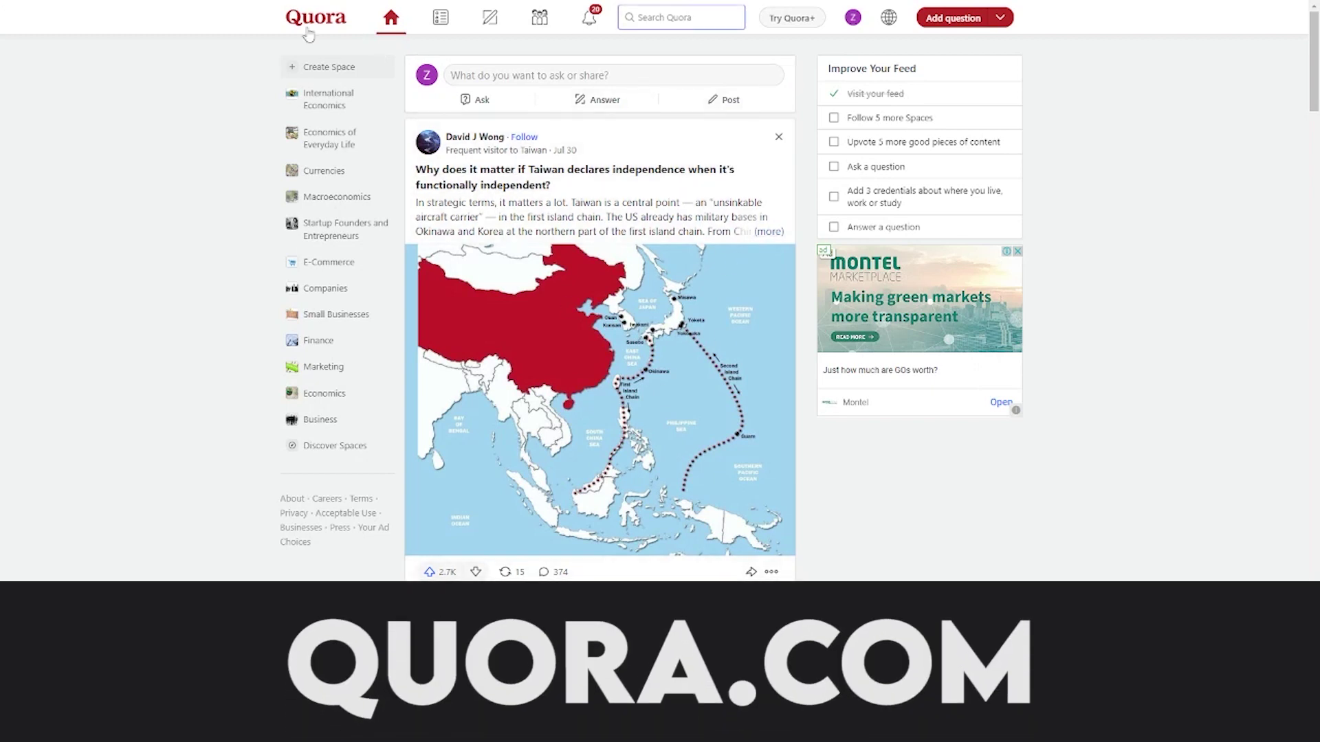
# Enter 'how to save money' in the Search Quora box
pyautogui.click(686, 16)
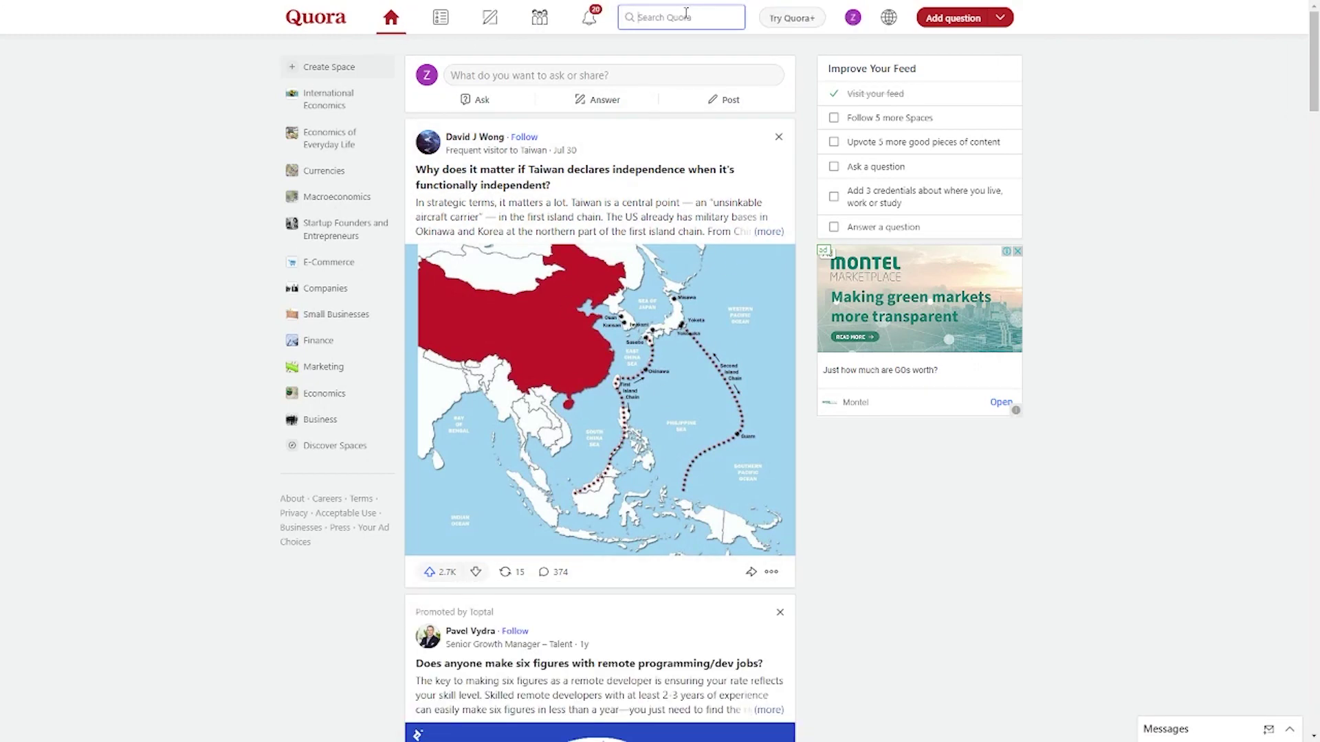
pyautogui.write('how to save m')
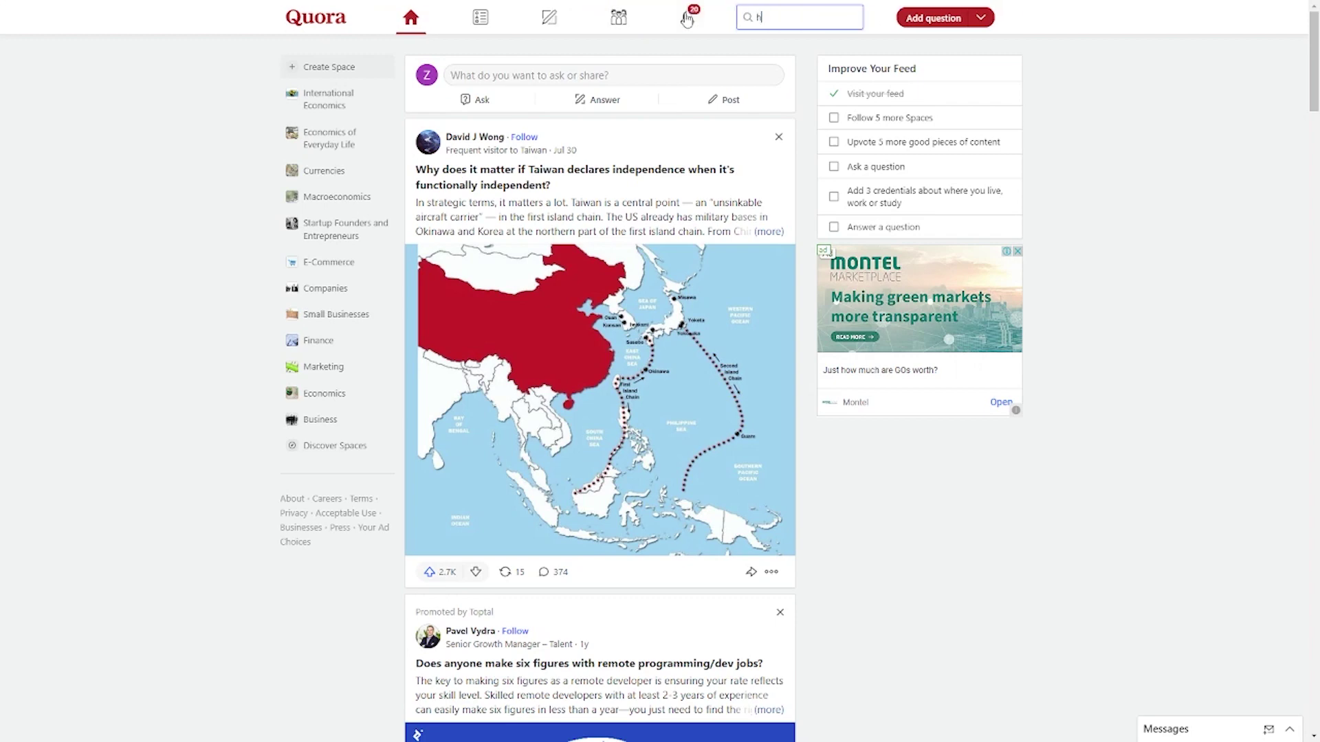
pyautogui.write('oney')
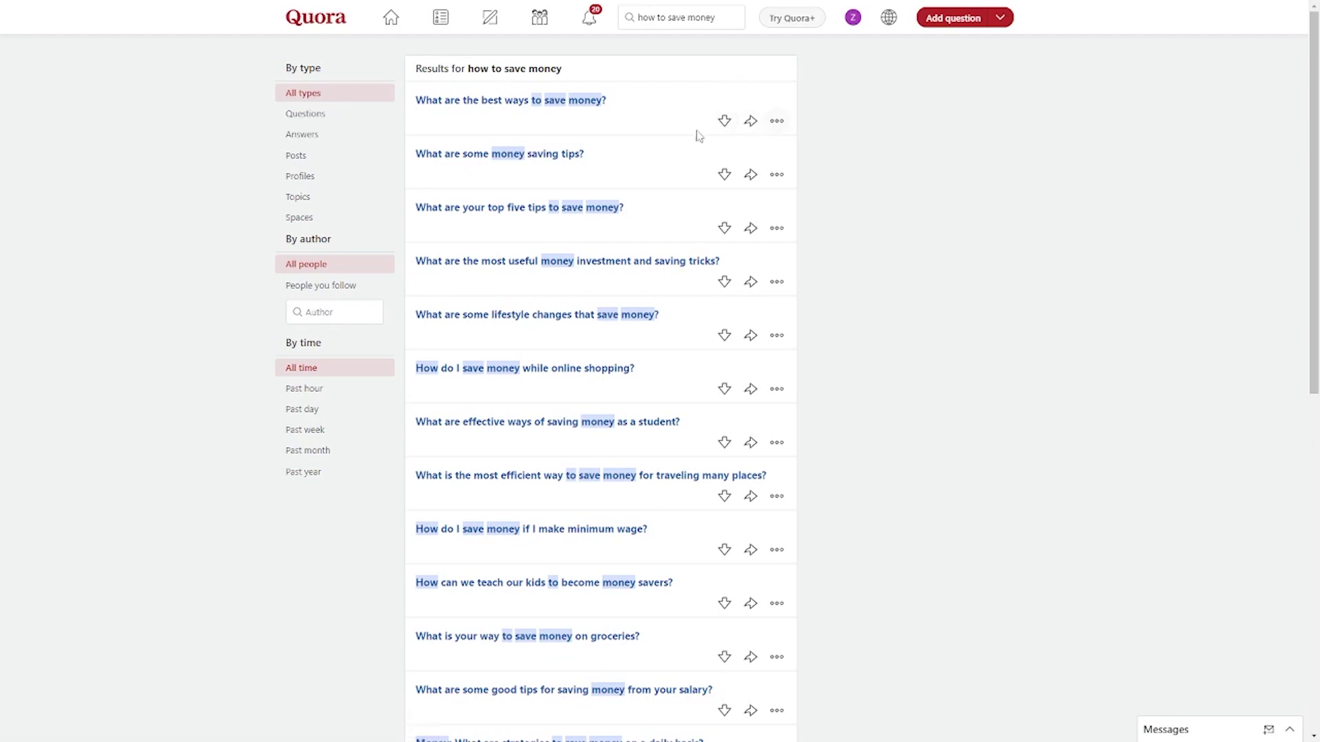
pyautogui.scroll(-3, 481, 154)
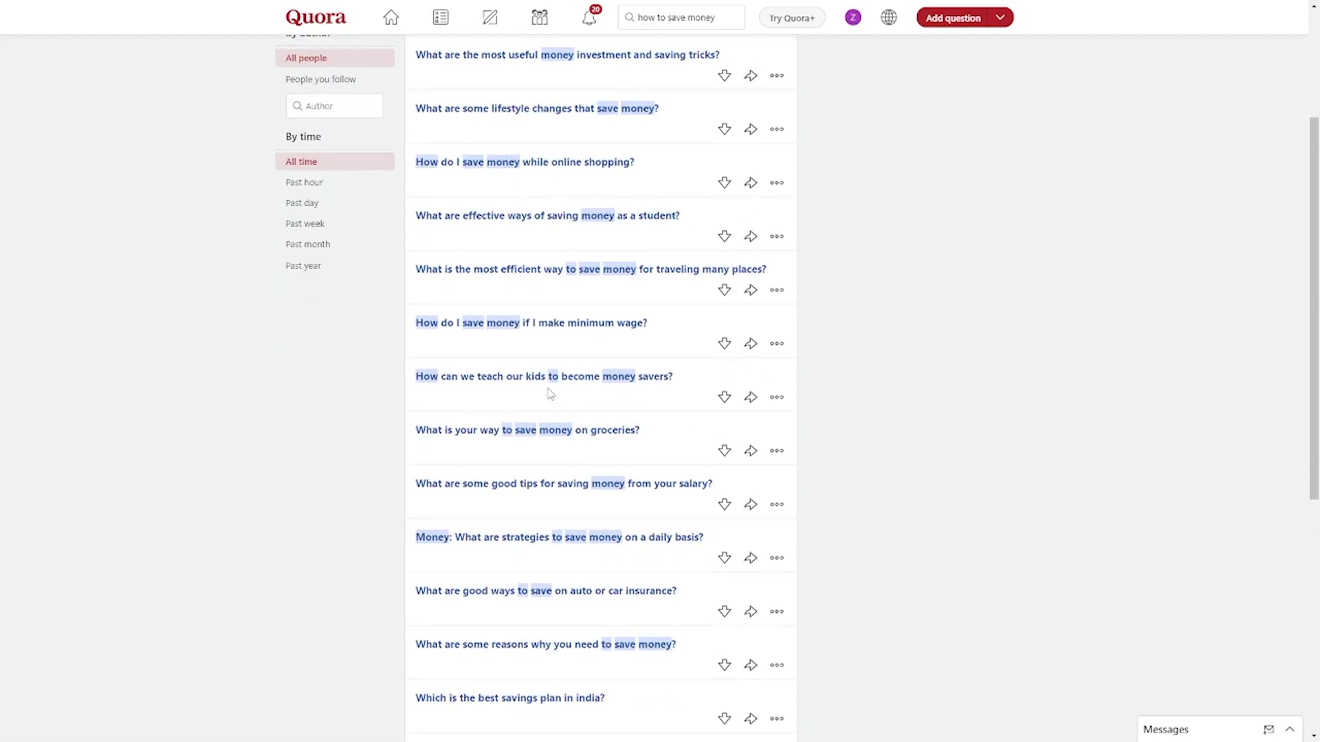
pyautogui.scroll(-2, 550, 393)
pyautogui.scroll(-8, 569, 386)
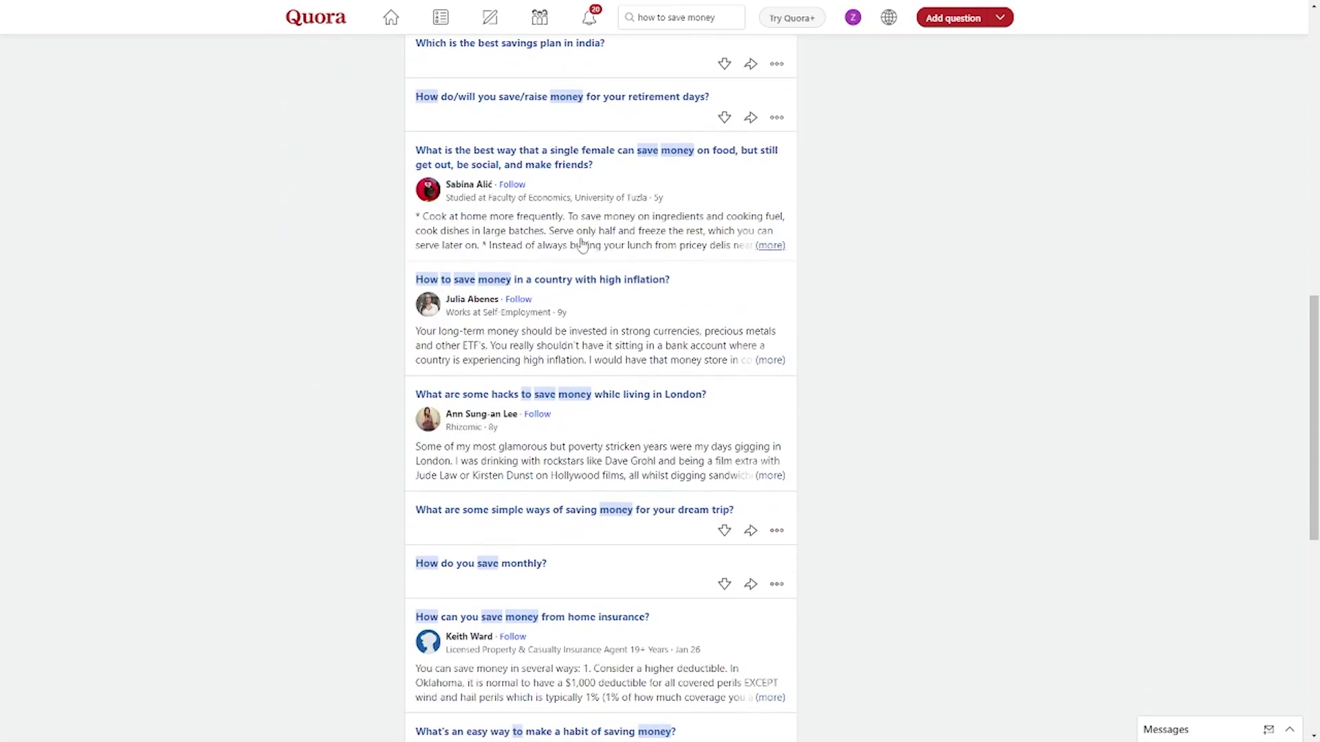
pyautogui.scroll(-3, 570, 248)
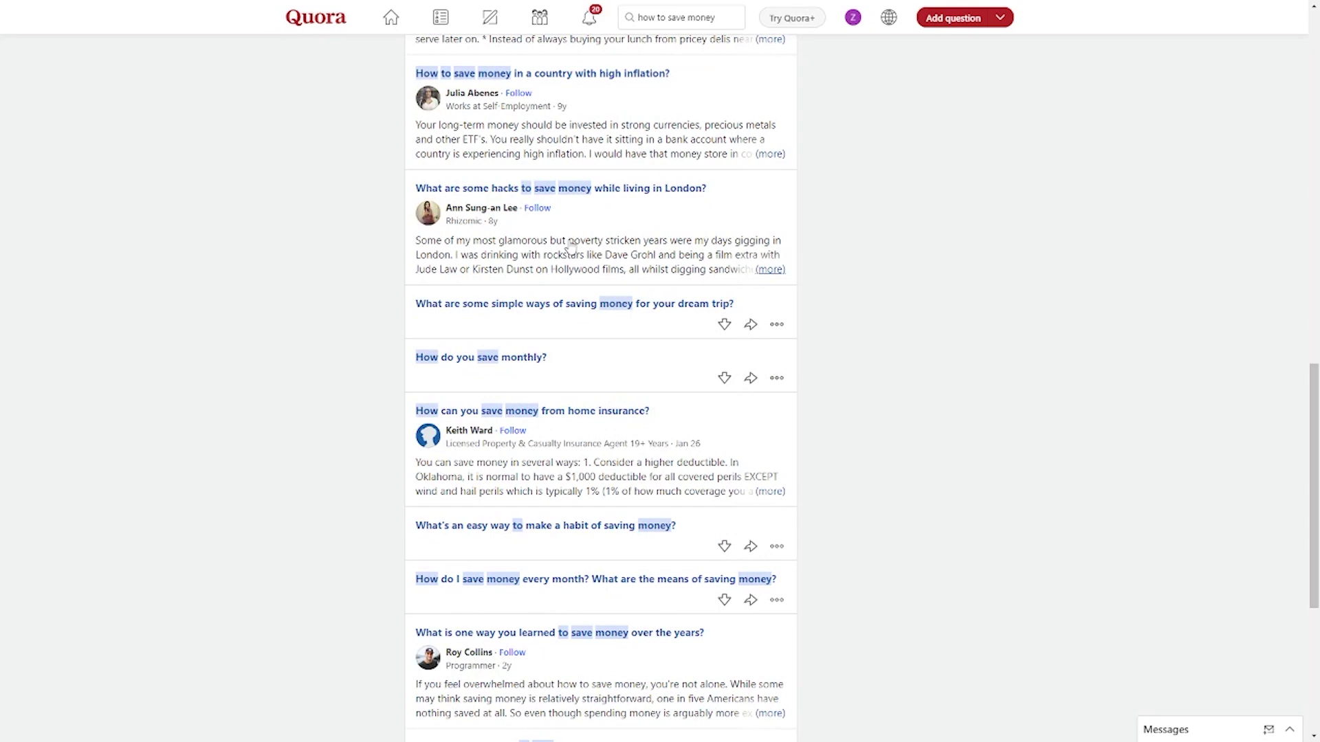
pyautogui.scroll(-1, 571, 248)
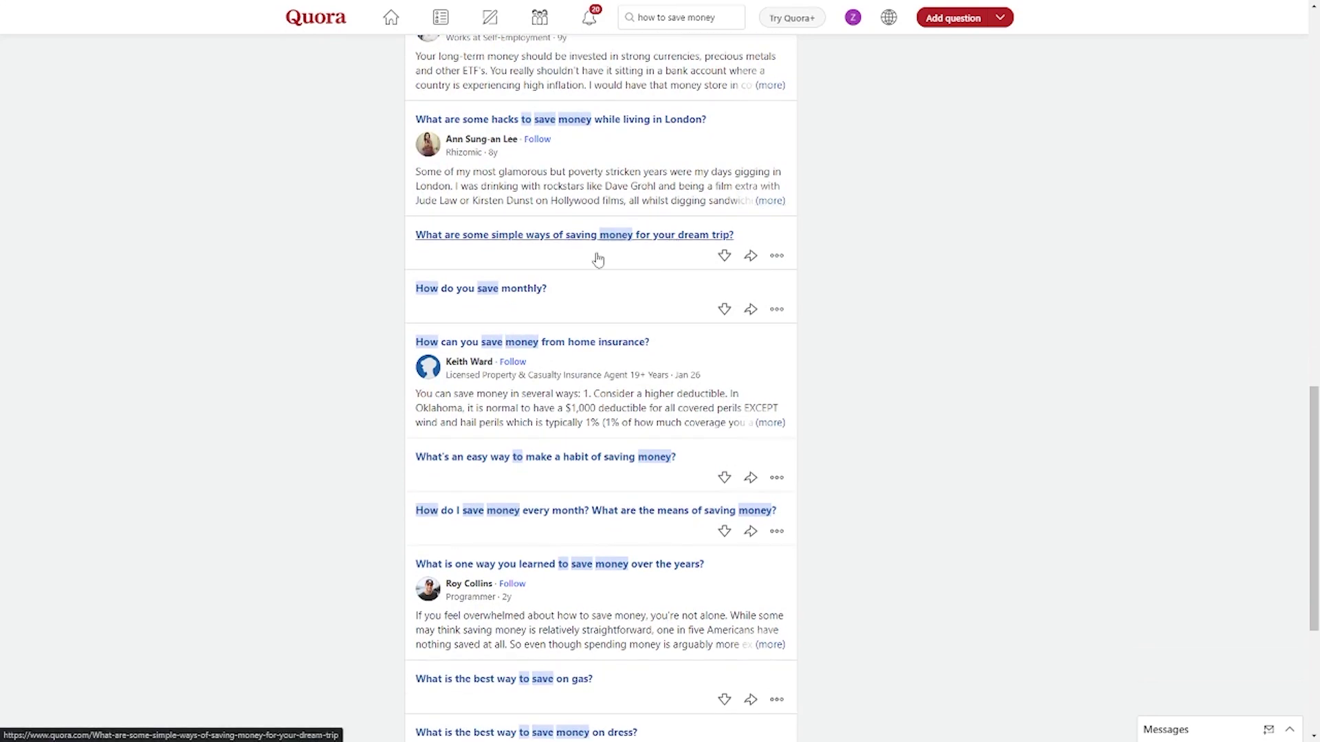
pyautogui.scroll(-9, 653, 549)
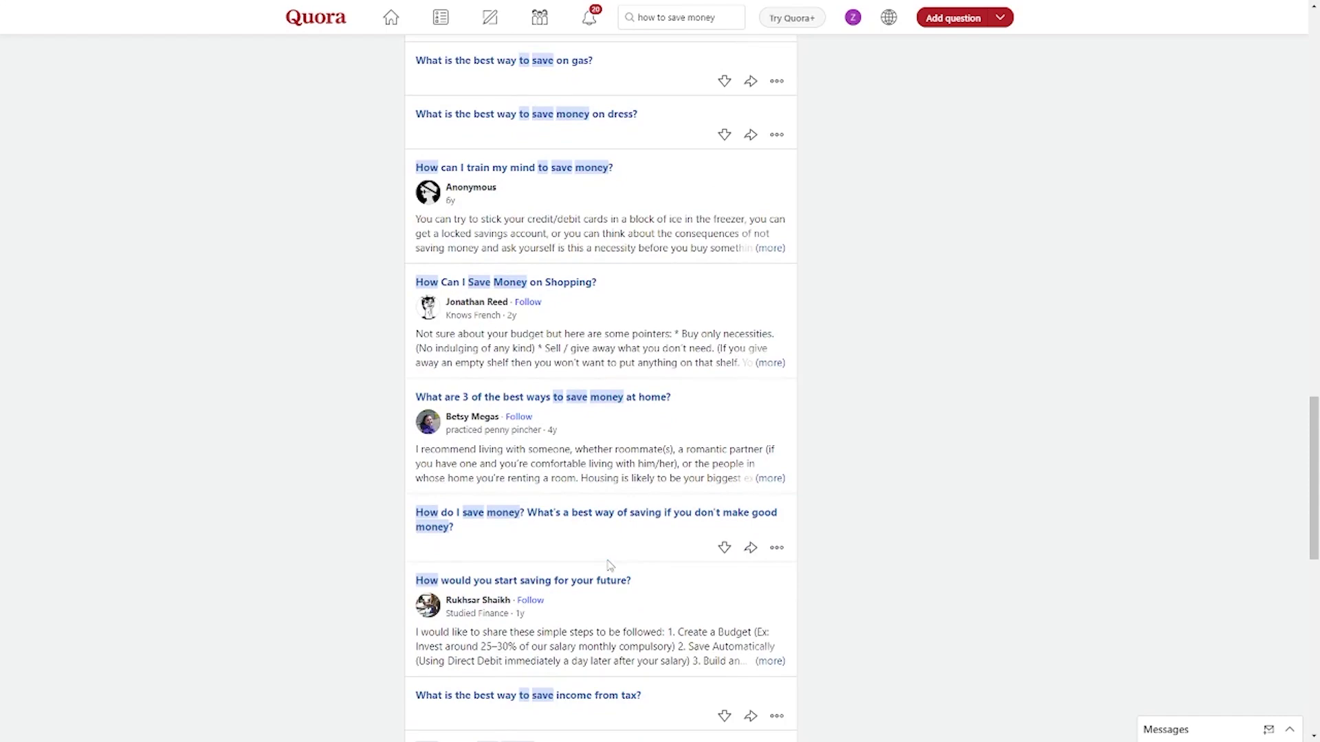
pyautogui.scroll(-6, 608, 565)
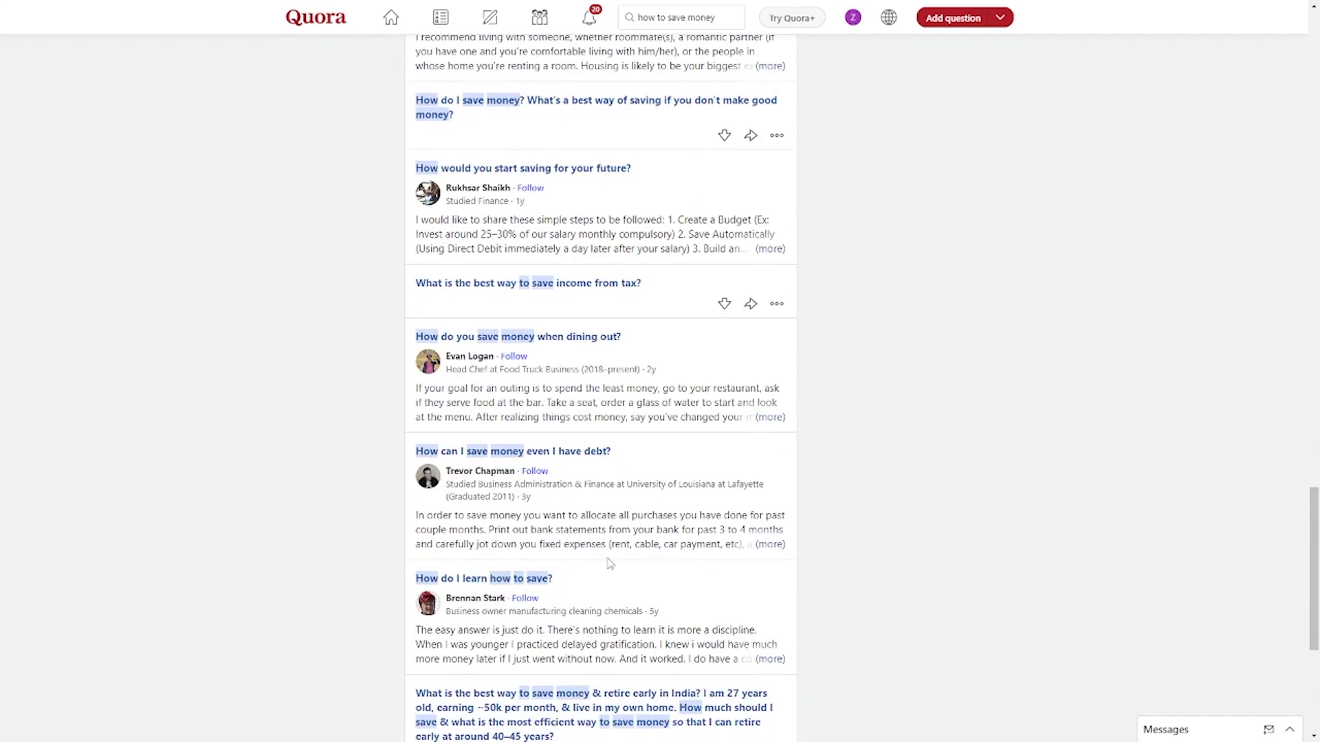
pyautogui.scroll(-5, 608, 565)
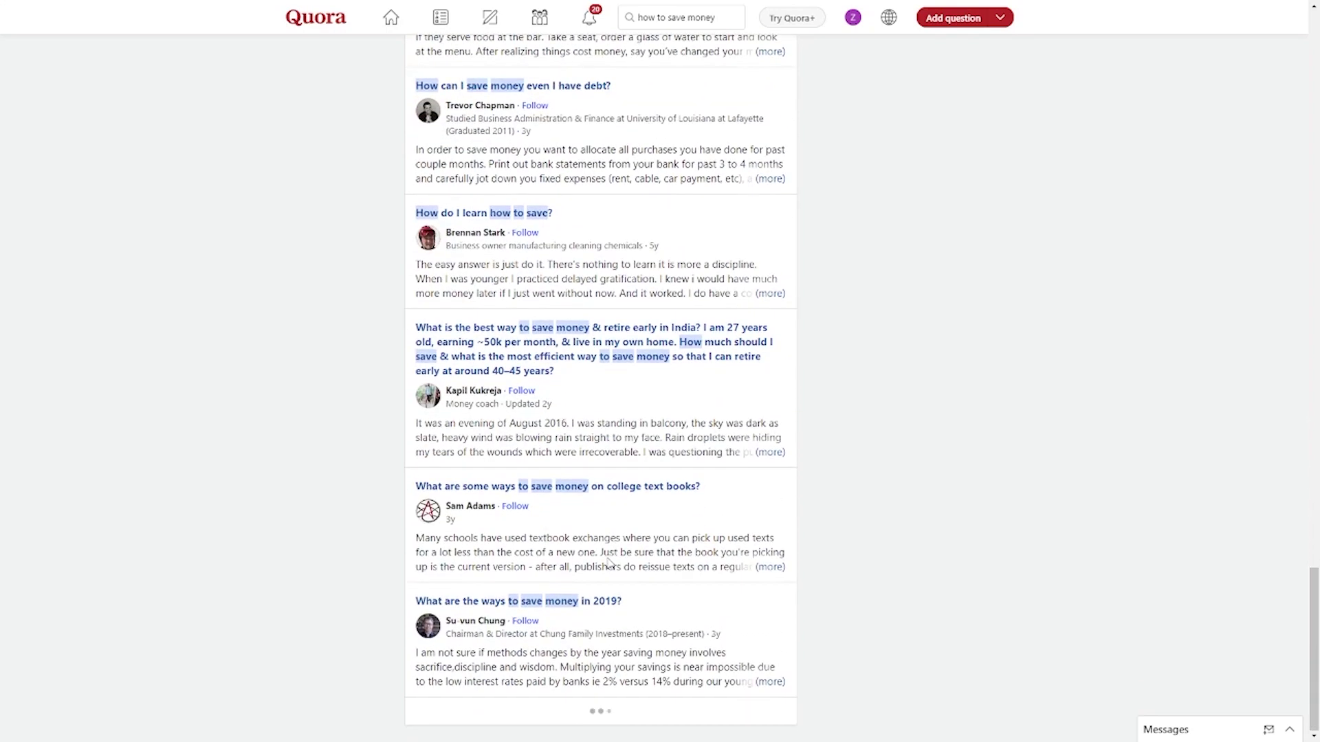
pyautogui.scroll(-7, 608, 565)
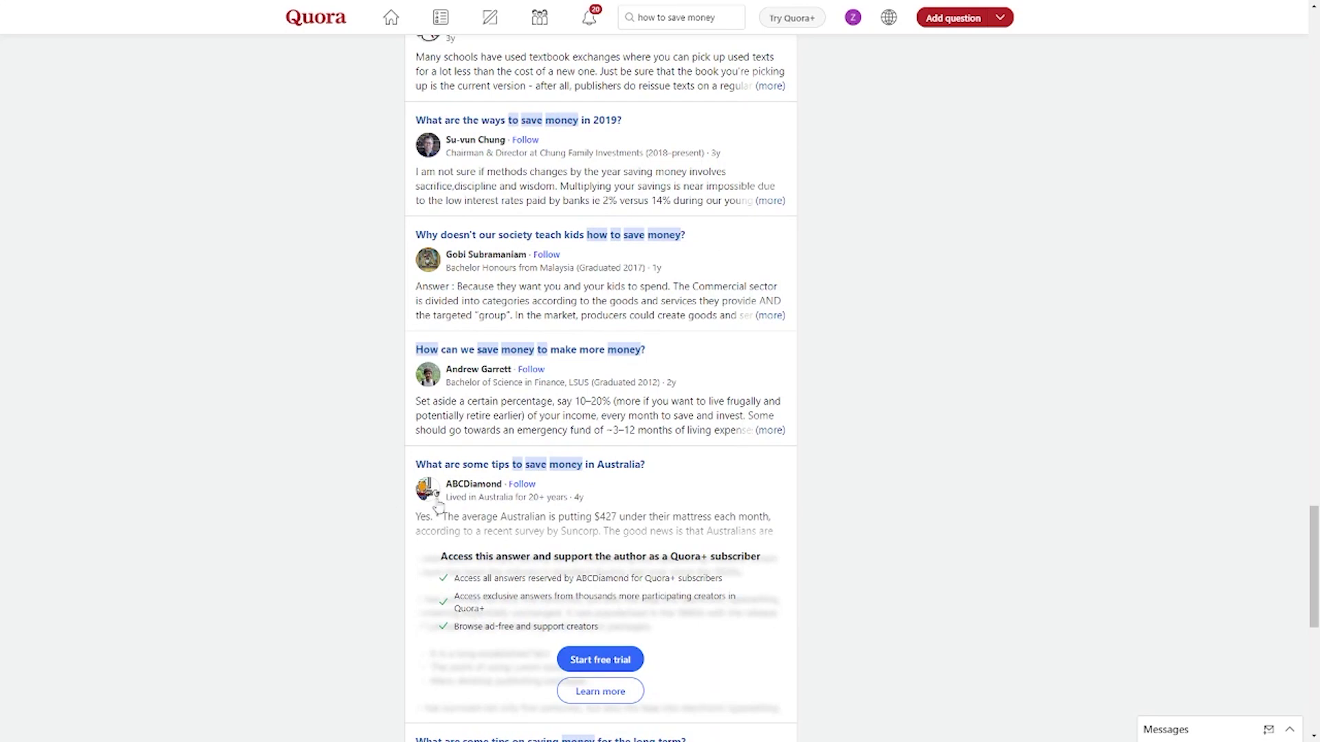
pyautogui.scroll(3, 639, 498)
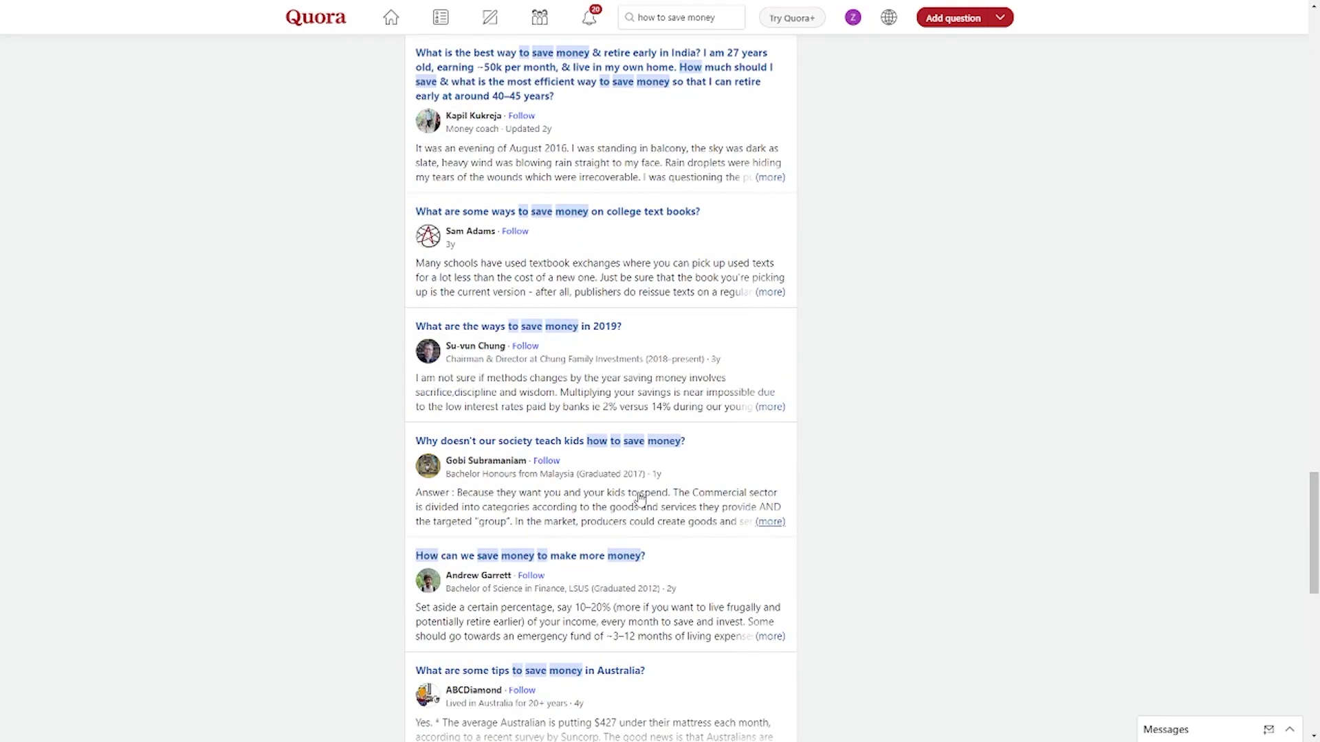